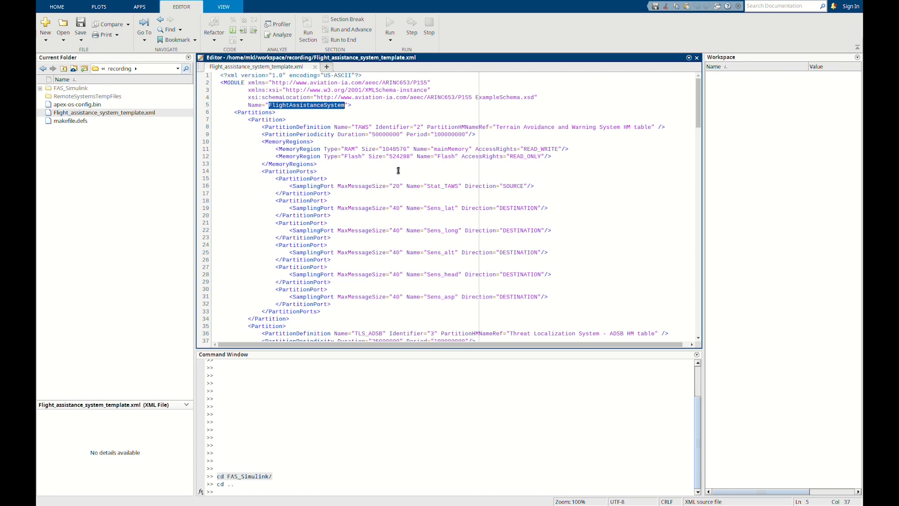
Review the partition, memory and port definitions in Flight_assistance_system_template.xml.
scroll(398, 171, down, 3)
scroll(397, 173, down, 2)
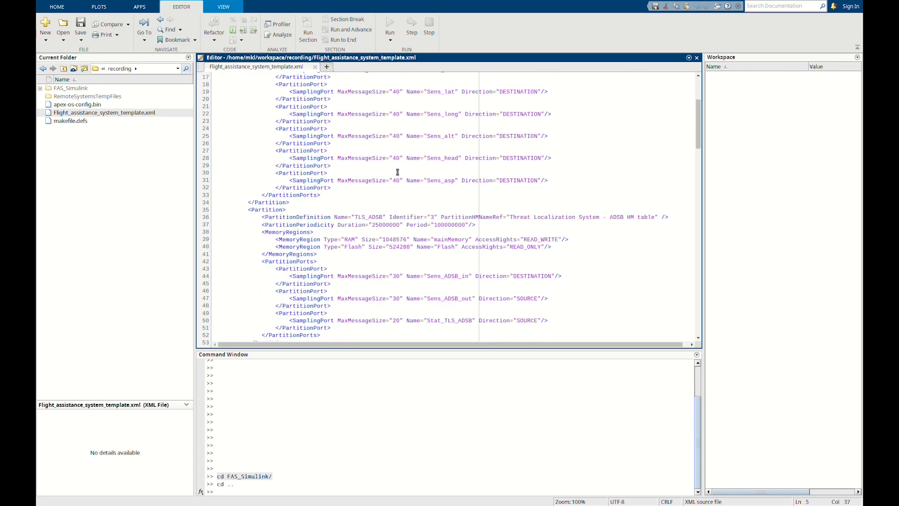
scroll(398, 171, down, 2)
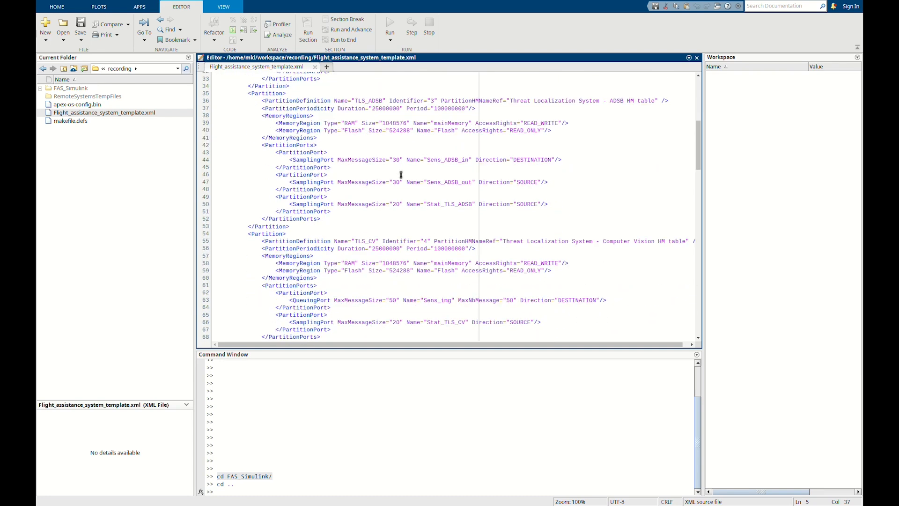
scroll(400, 175, up, 1)
scroll(402, 177, up, 6)
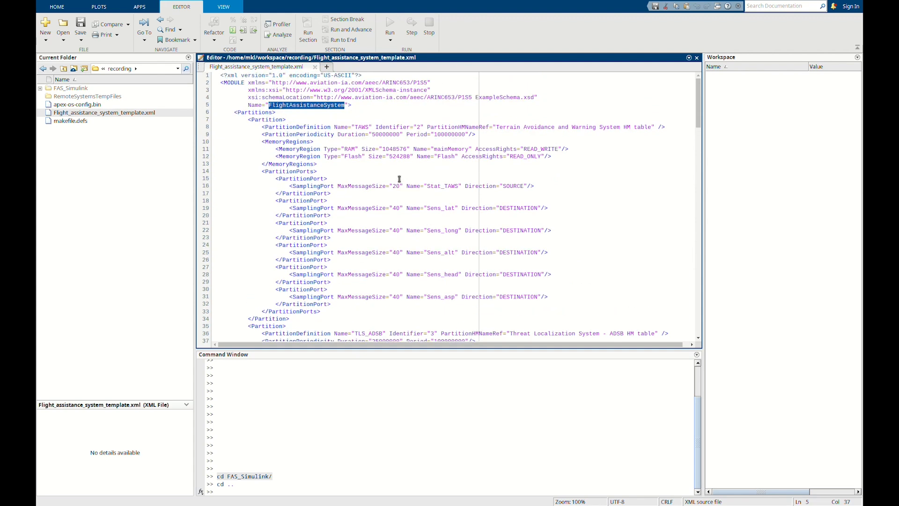
Import the template into a variable by running project = ARINC653ImportExport("Flight_assistance_system_template.xml");.
key(alt+Tab)
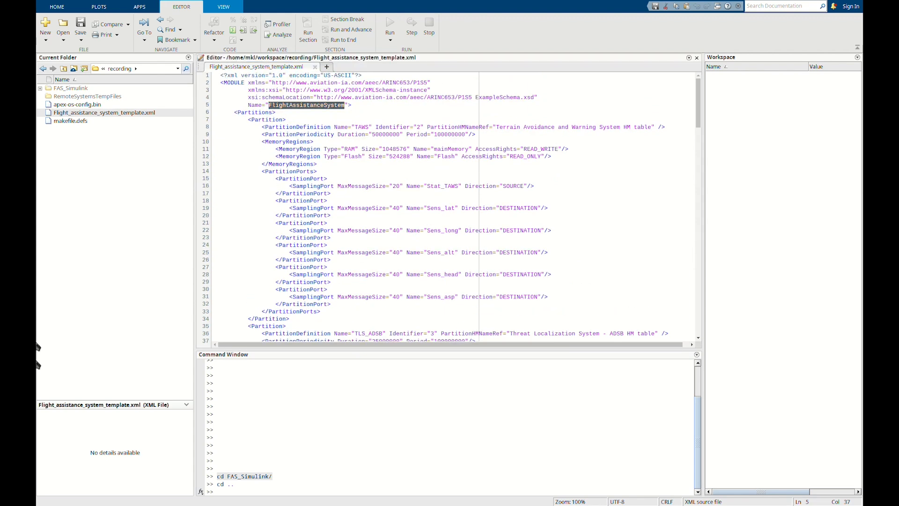
key(alt+Tab)
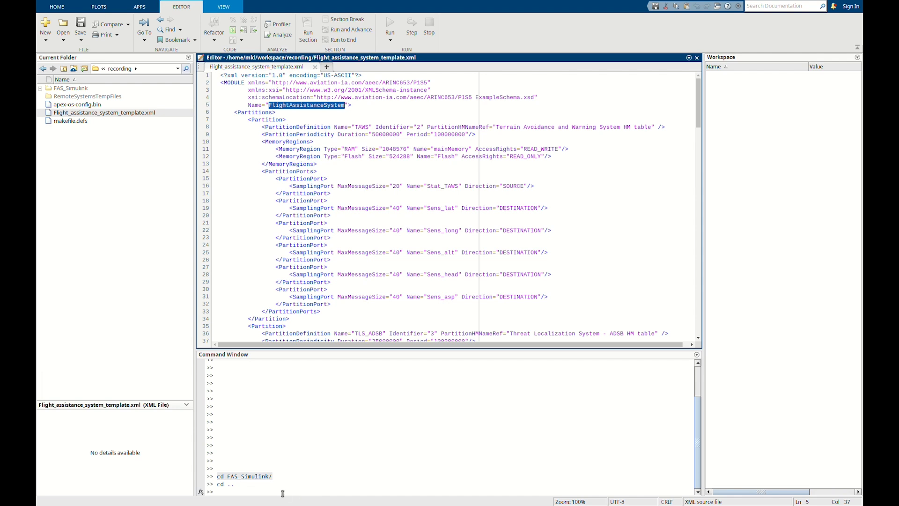
click(282, 492)
text(project = ARINC653ImportExport("Flight_assistance_system_template.xml");)
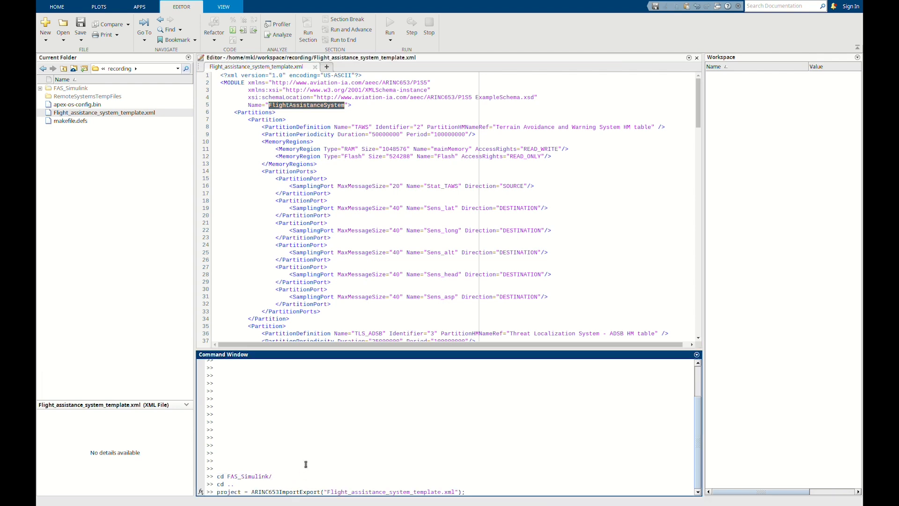
key(Return)
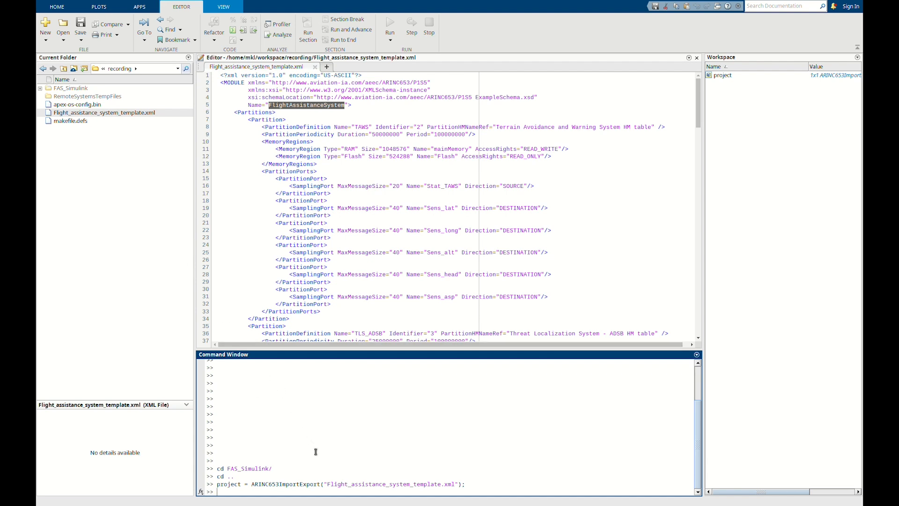
Change the working folder to FAS_Simulink/ and generate the Simulink models with project.createSL();.
text(cd FAS_Simulink/)
key(Return)
text(project.createSL();)
key(Return)
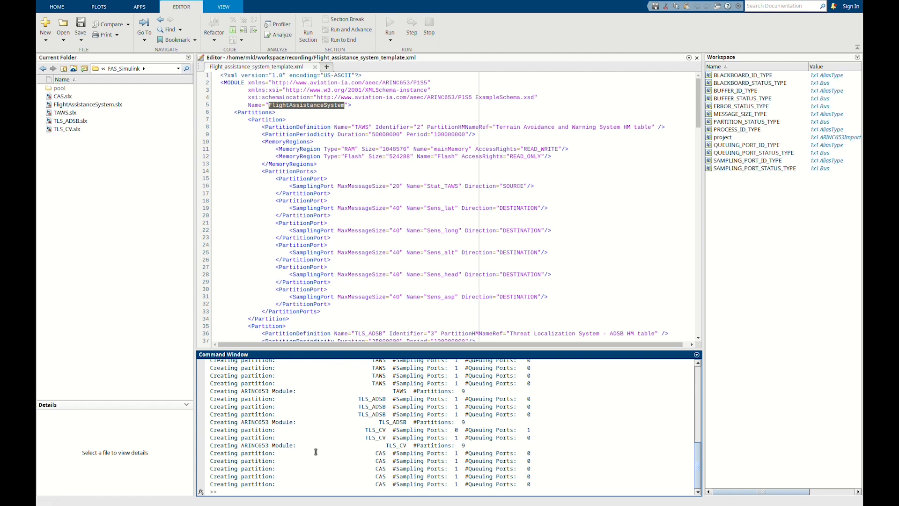
Open FlightAssistanceSystem.slx and widen the TLS_ADSB, TLS_CV, TAWS and CAS model blocks so their names fit.
click(79, 105)
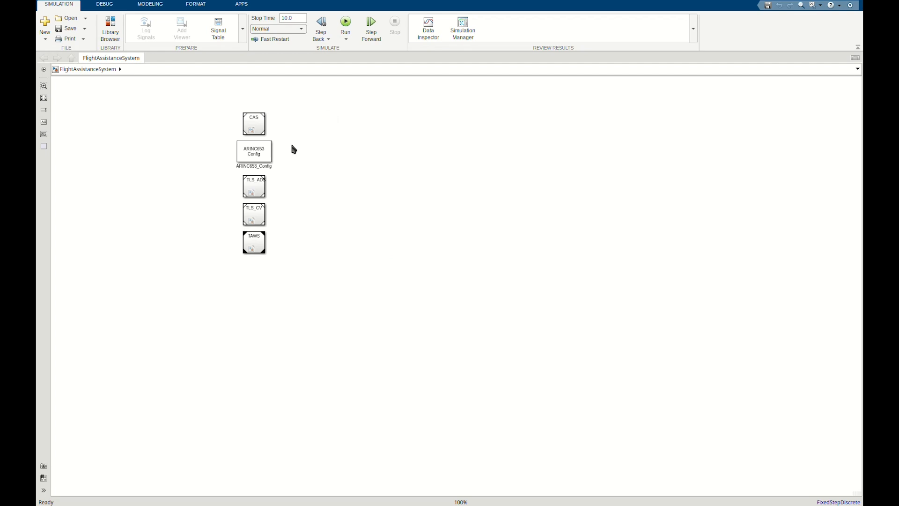
drag(266, 198, 317, 197)
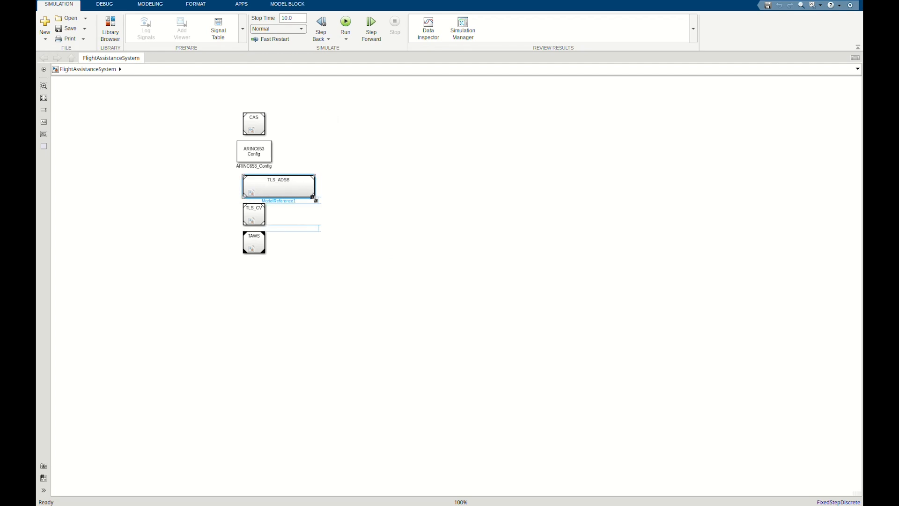
drag(265, 224, 321, 225)
drag(265, 253, 341, 260)
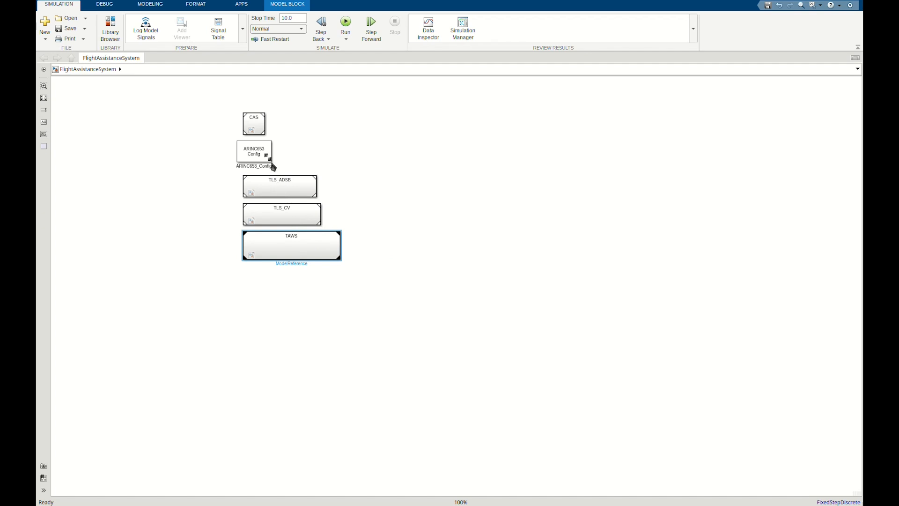
drag(262, 136, 301, 140)
Widen the Subsystem block inside TLS_ADSB, view its port blocks, and close the models with all changes saved.
double_click(300, 192)
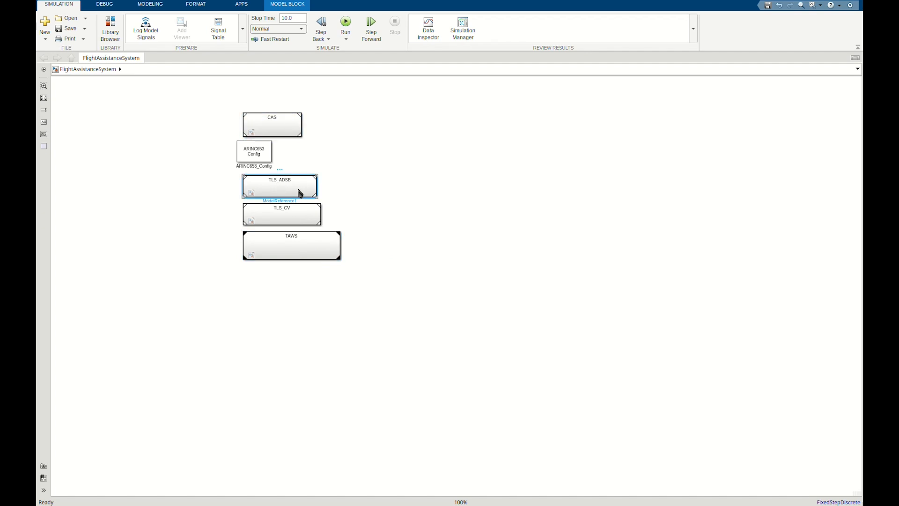
click(529, 297)
drag(531, 298, 593, 309)
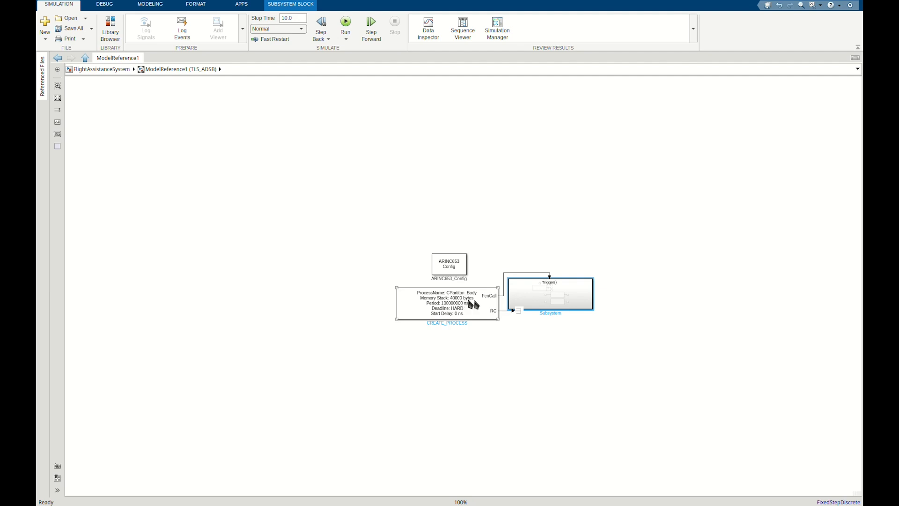
double_click(541, 303)
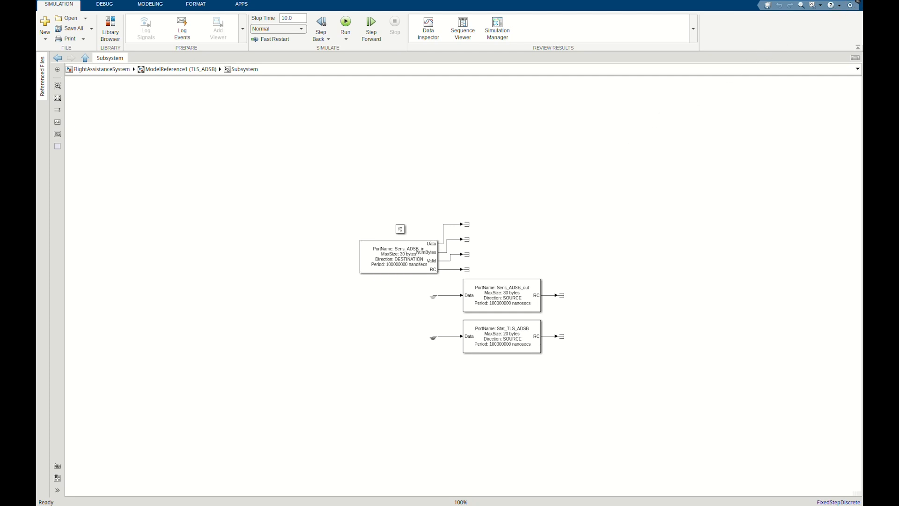
click(858, 1)
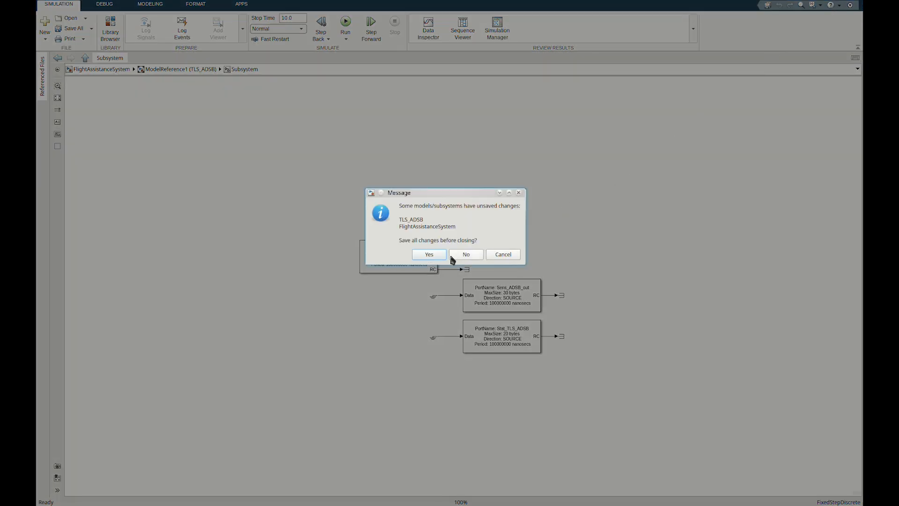
click(433, 255)
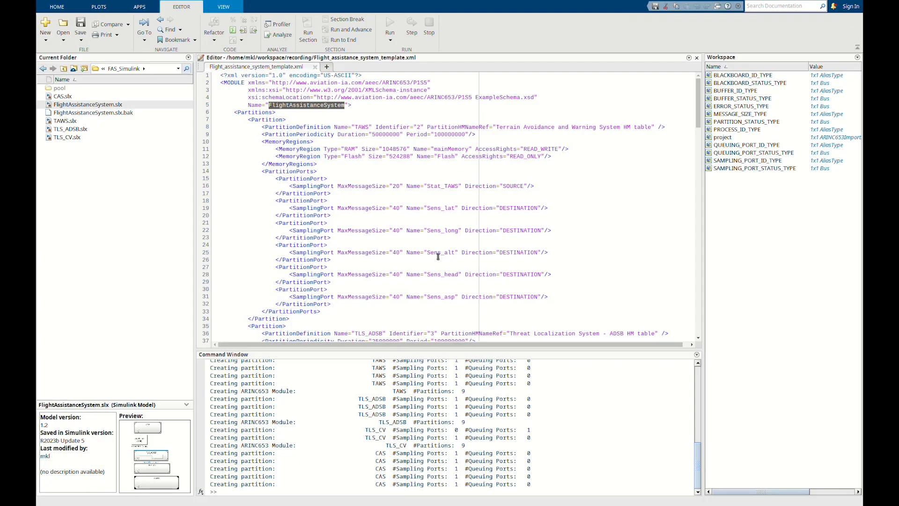
Try to configure the imported project by running APEX.configXML(project).
click(278, 489)
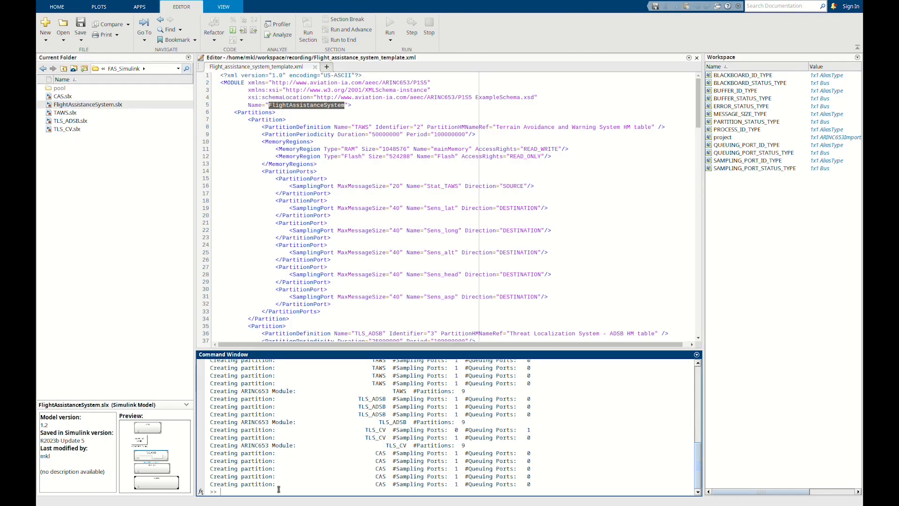
text(APEX.)
text(configXML(project))
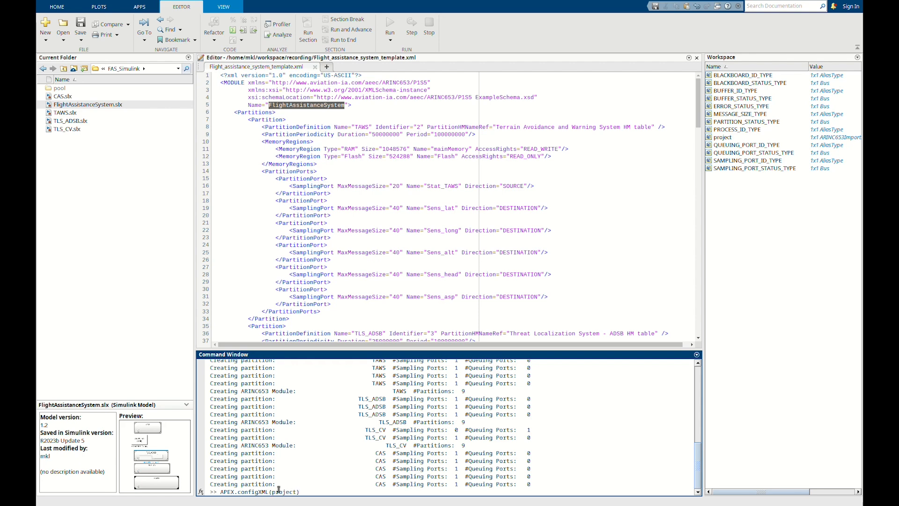
key(Return)
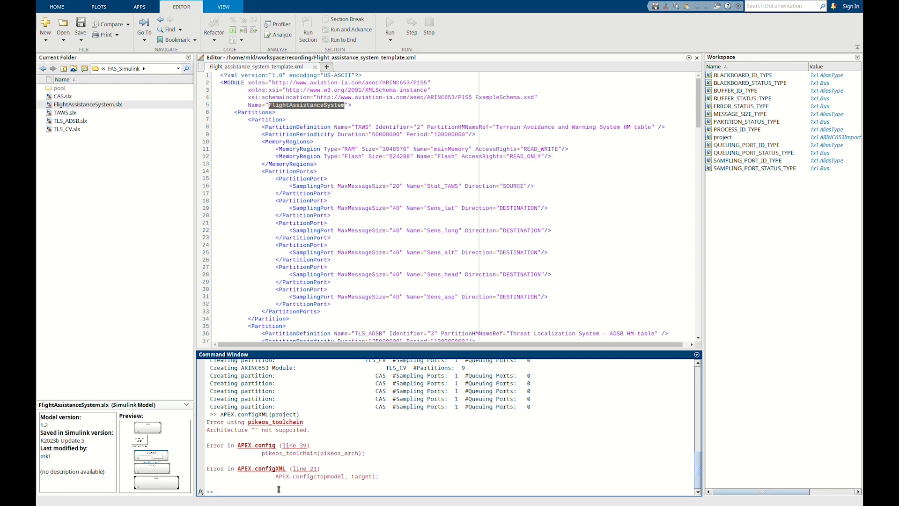
Configure the top model for the PikeOS ARM target by running APEX.config("FlightAssistanceSystem", "arm_v8hf");.
key(Up)
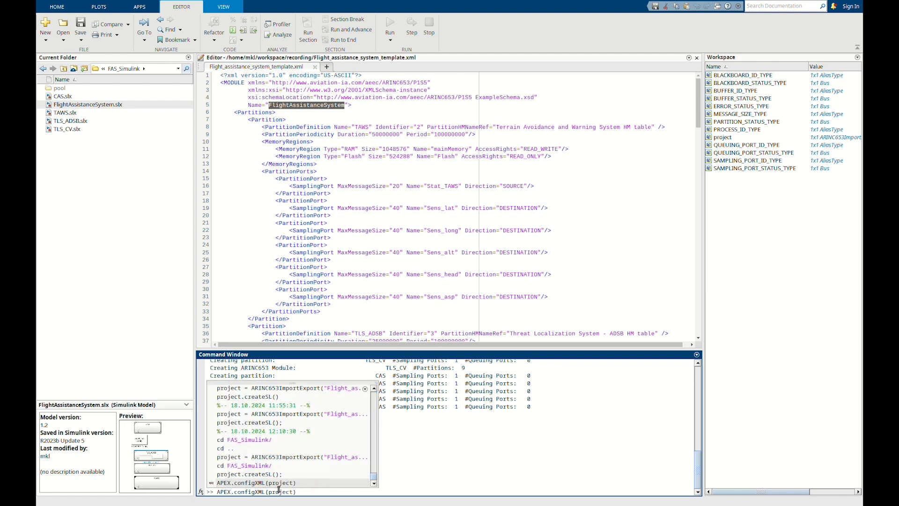
key(BackSpace)
key(BackSpace)
key(BackSpace)
key(BackSpace)
key(BackSpace)
key(BackSpace)
key(BackSpace)
key(BackSpace)
key(BackSpace)
key(BackSpace)
key(BackSpace)
key(BackSpace)
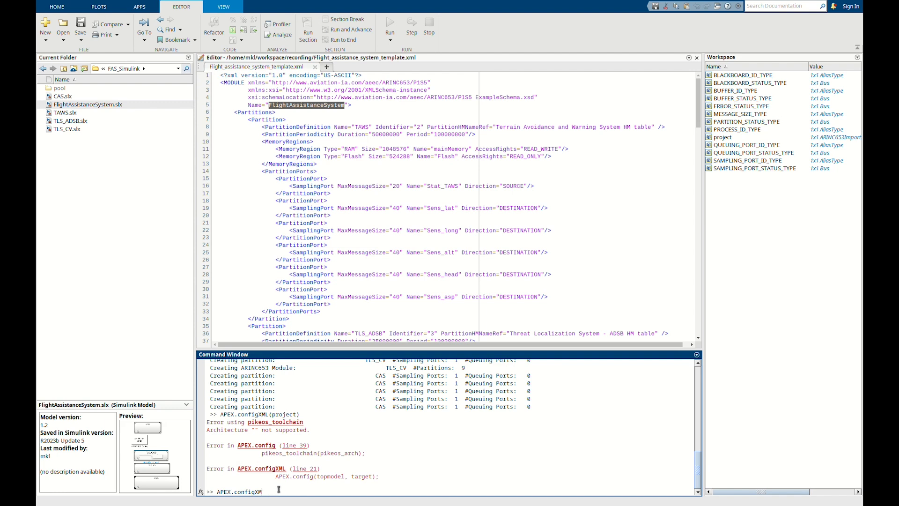
text(()
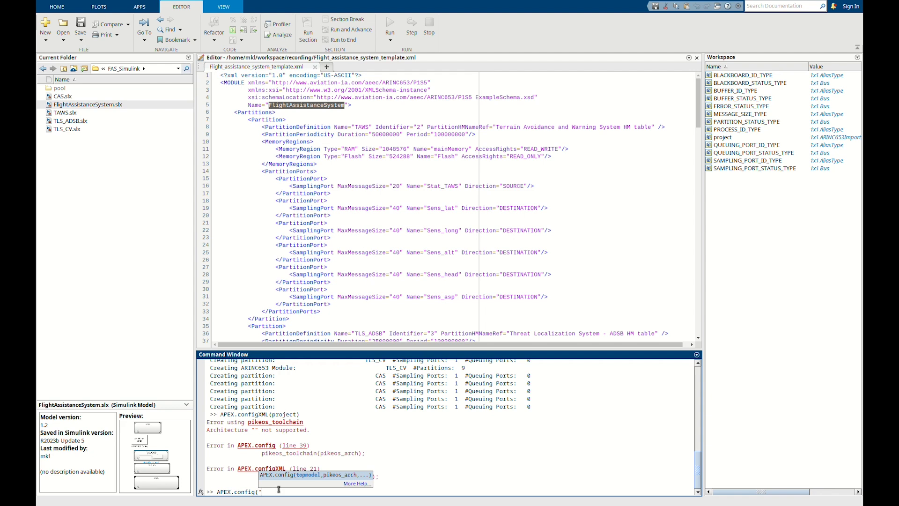
text(FlightAssistanceSystem", "arm_v8hf");)
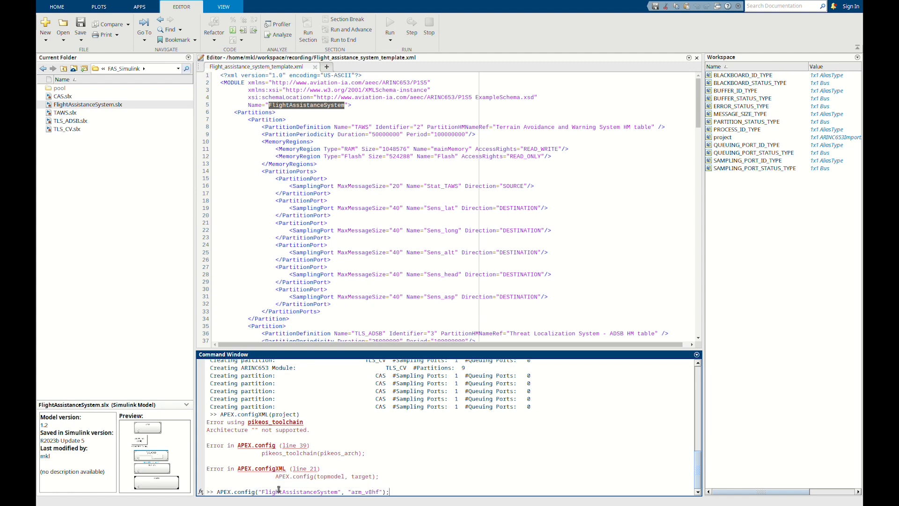
key(Return)
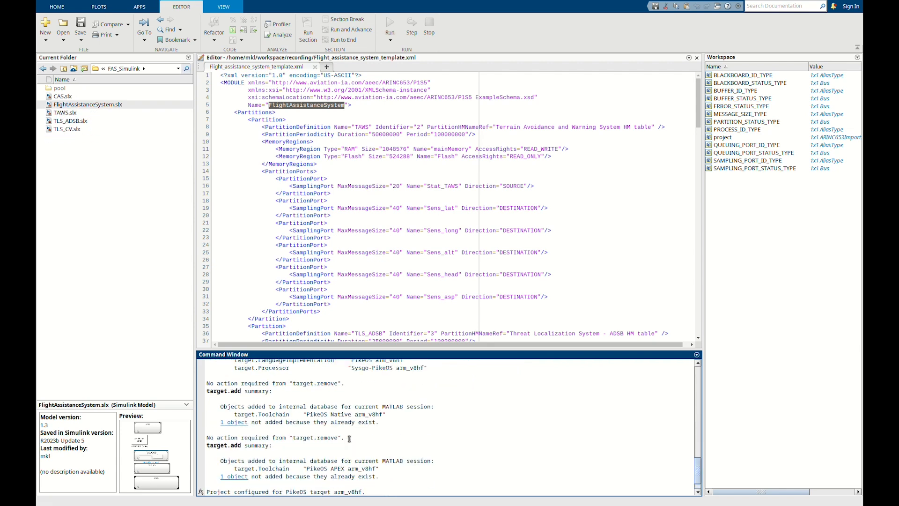
Review the configuration output and compile the APEX binaries with APEX.build('FlightAssistanceSystem').
scroll(349, 439, up, 2)
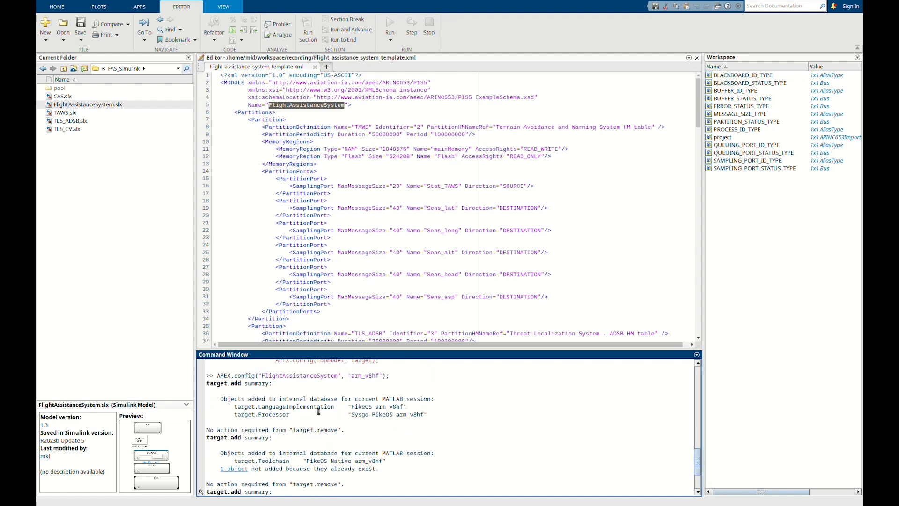
scroll(336, 412, down, 3)
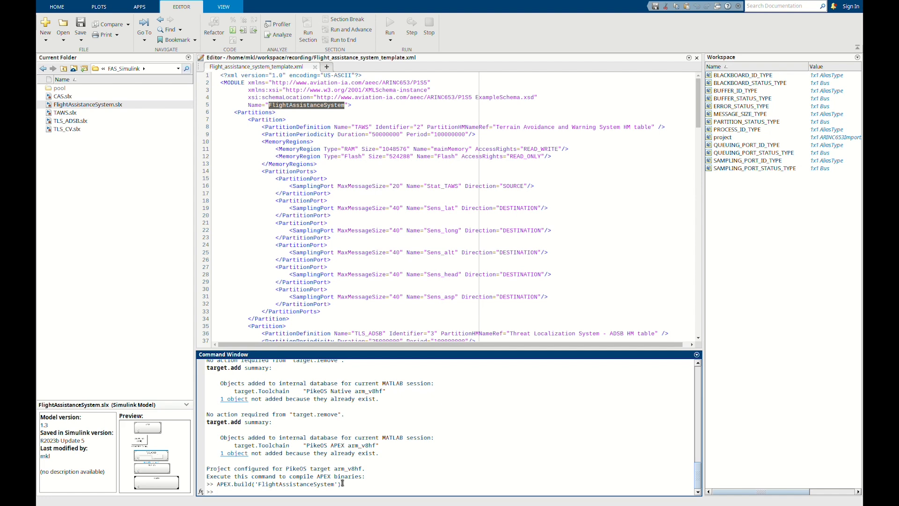
drag(343, 483, 239, 491)
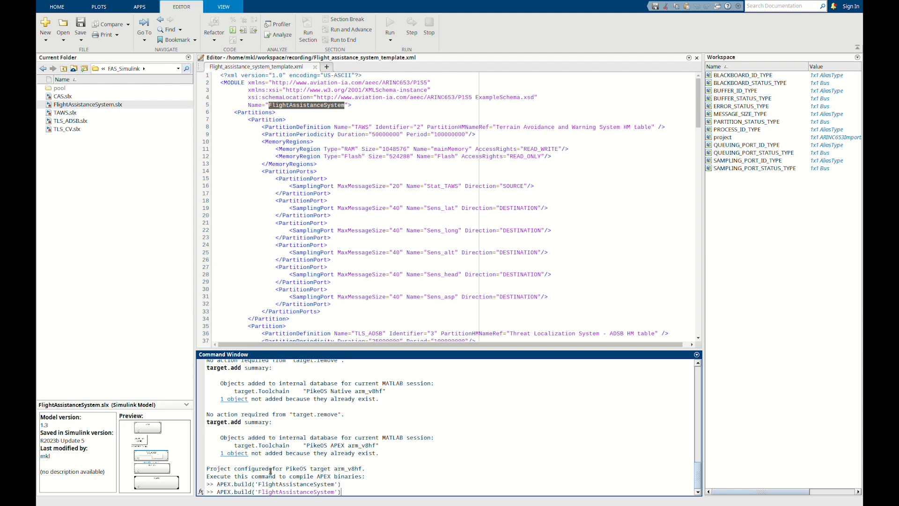
key(Return)
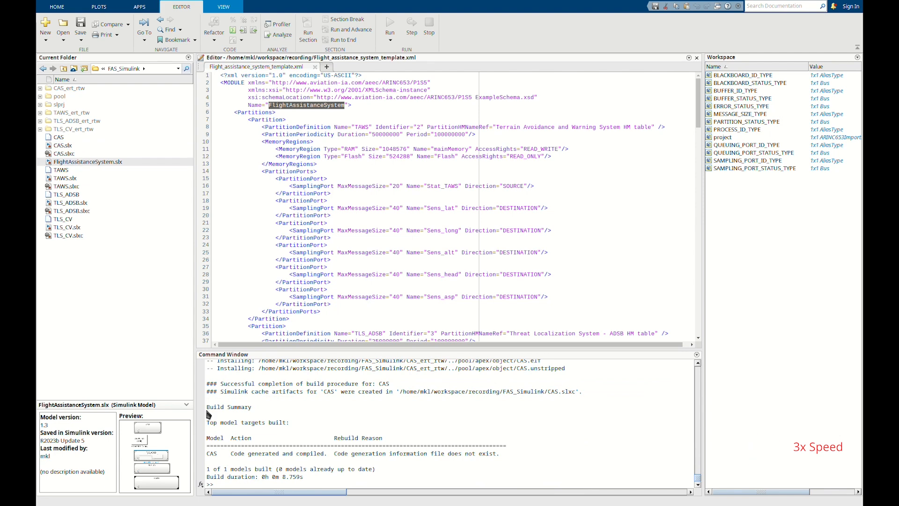
Examine the generated code folders, looking through the contents of TAWS_ert_rtw.
click(347, 481)
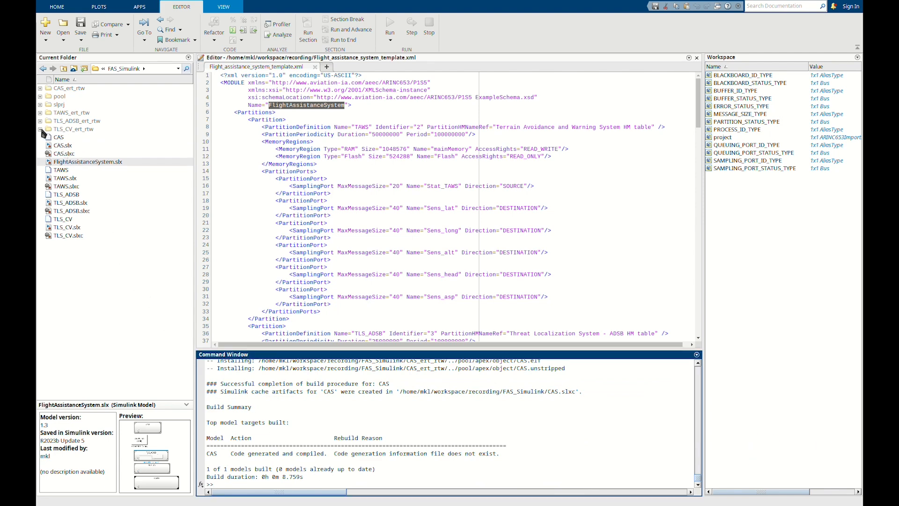
click(61, 130)
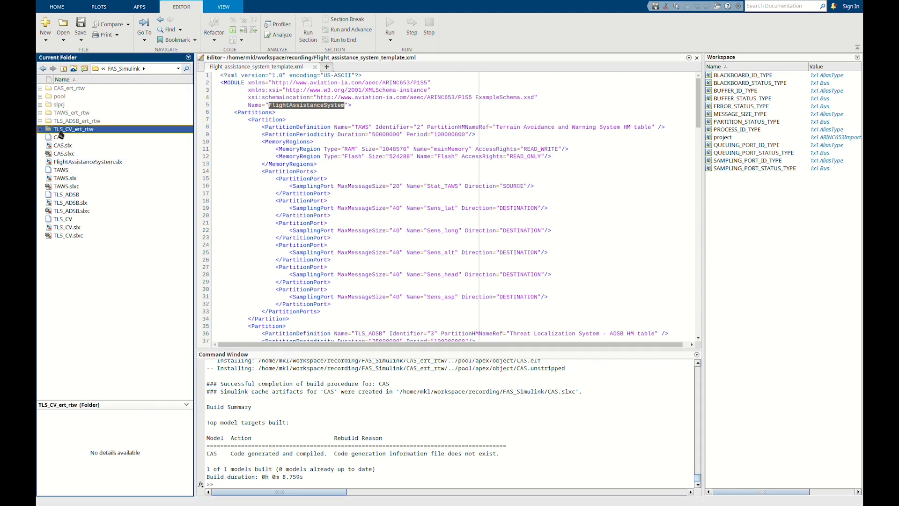
click(63, 120)
click(61, 114)
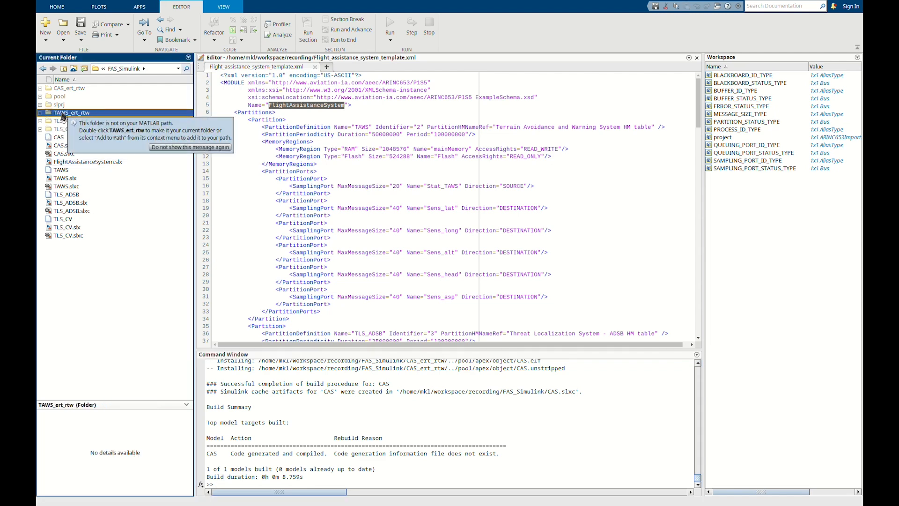
click(40, 113)
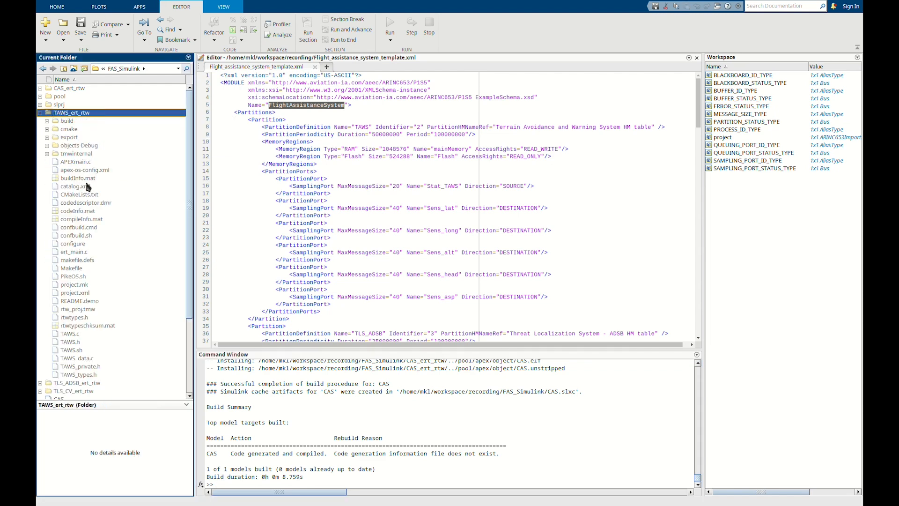
click(41, 113)
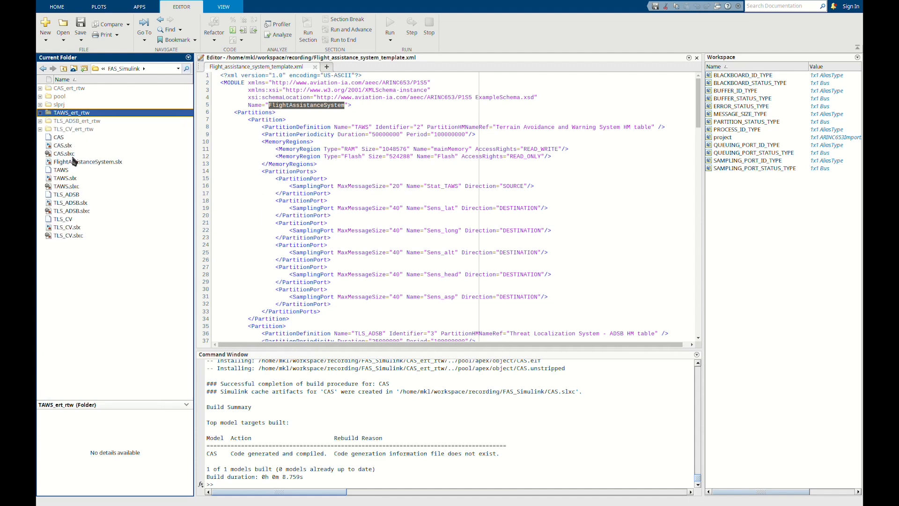
Expand the pool/apex/object folder to examine the compiled partition binaries.
click(40, 97)
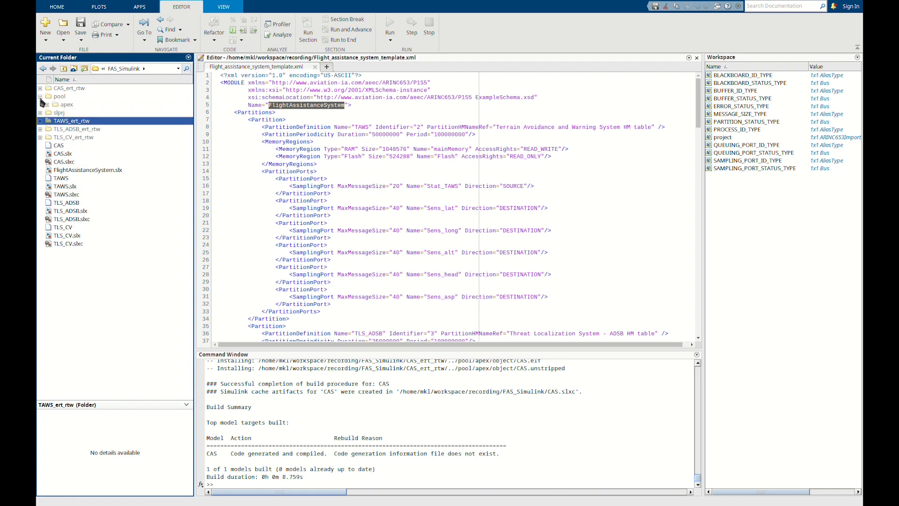
click(46, 105)
click(54, 113)
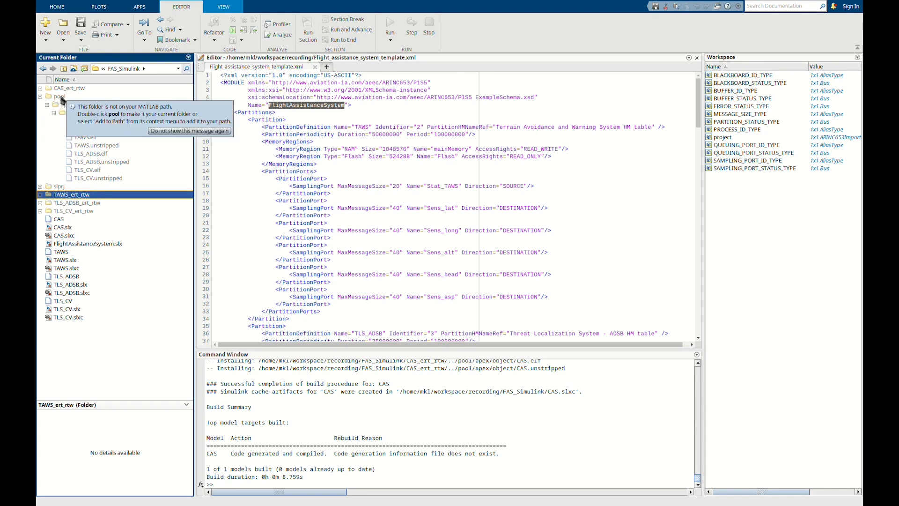
Switch to CODEO and start a new PikeOS Integration Project named FAS_CODEO, proceeding to the template selection.
click(61, 97)
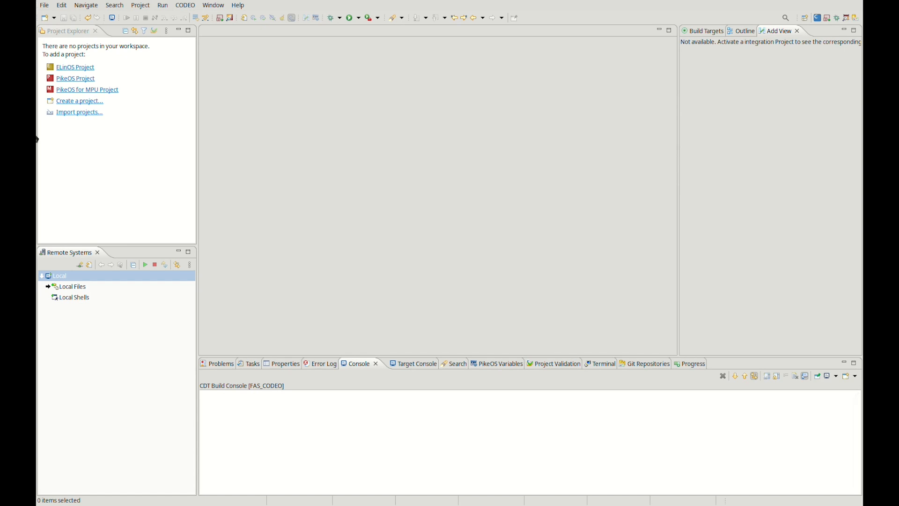
click(83, 83)
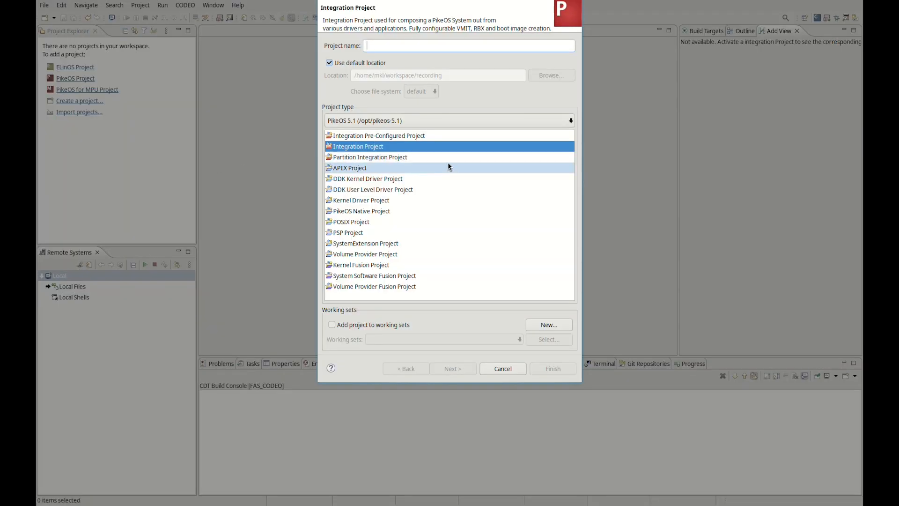
text(FAS_)
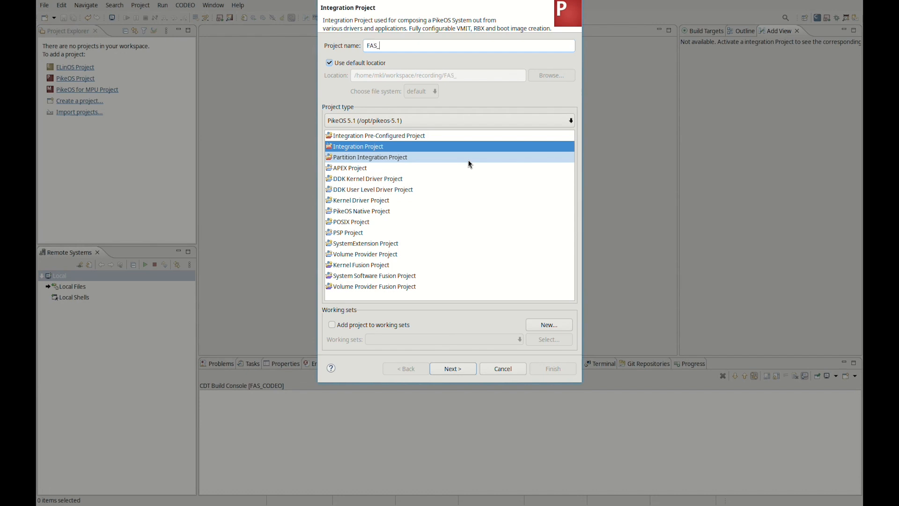
text(CODEO)
click(452, 368)
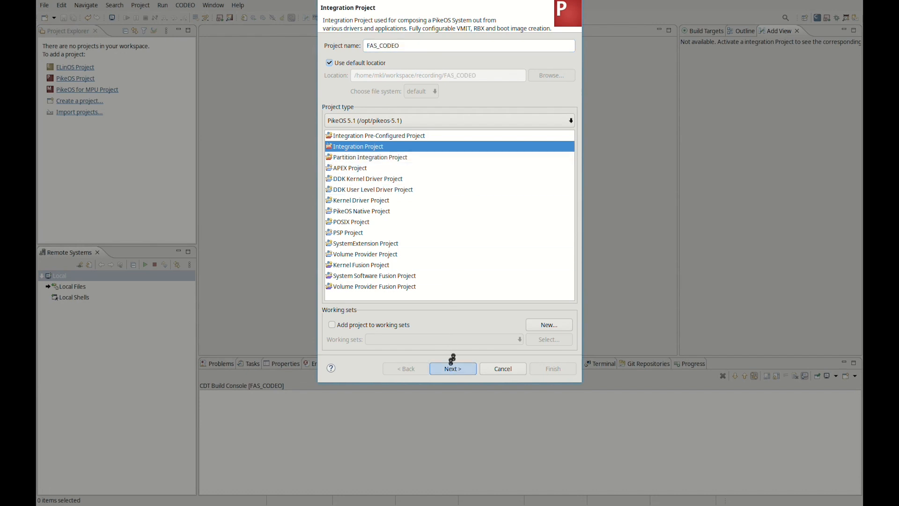
Choose the simple-pikeos-native demo project as the template to clone.
click(329, 72)
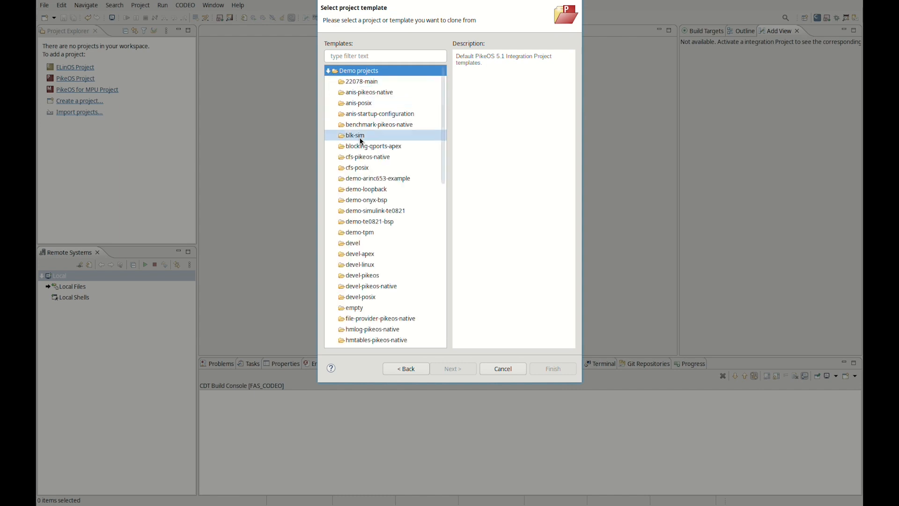
scroll(361, 141, down, 11)
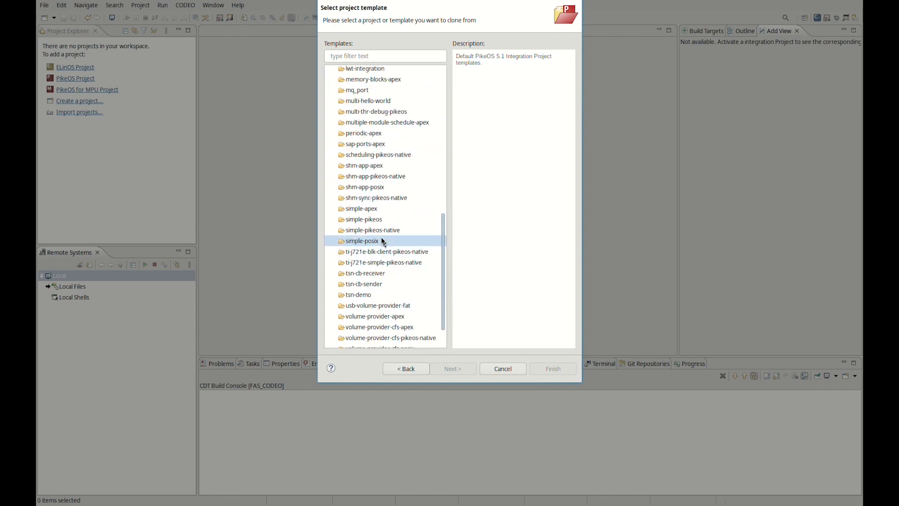
double_click(383, 230)
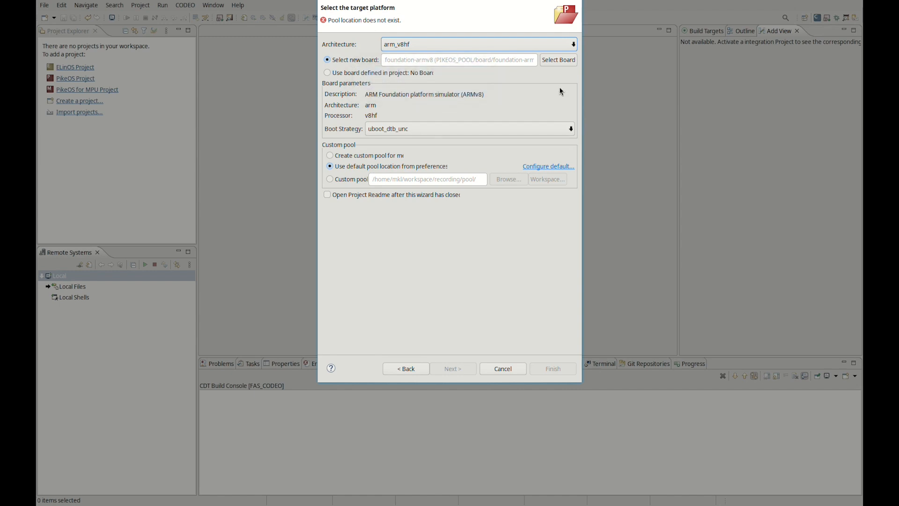
Use the FAS_Simulink/pool folder as the project's custom pool and finish creating the project.
click(349, 181)
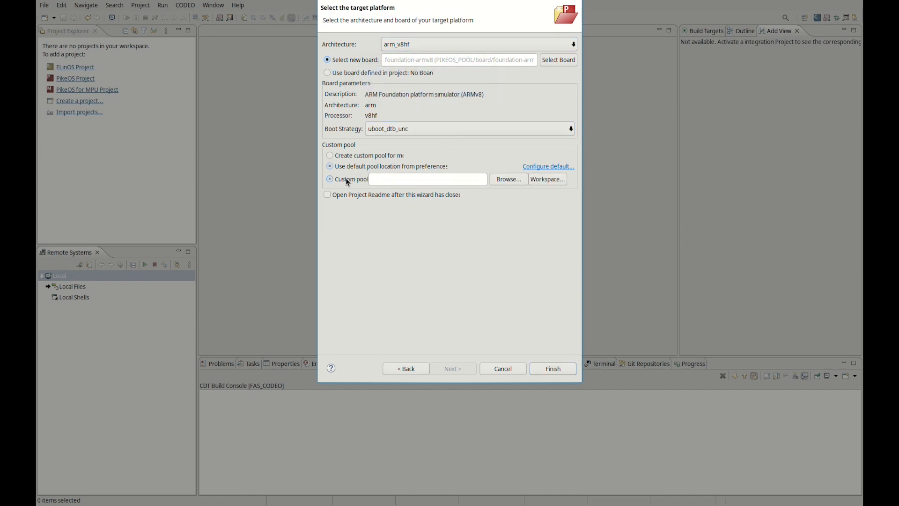
click(505, 183)
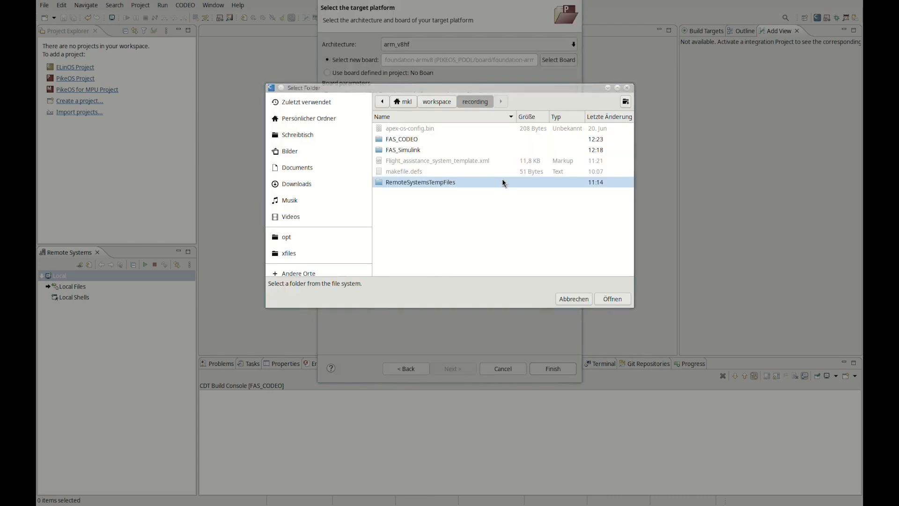
double_click(420, 147)
double_click(411, 184)
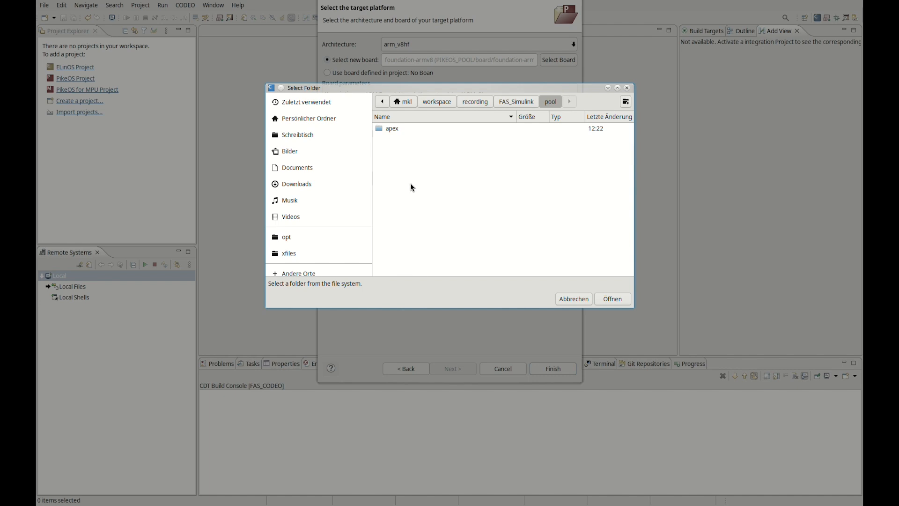
click(606, 299)
click(559, 371)
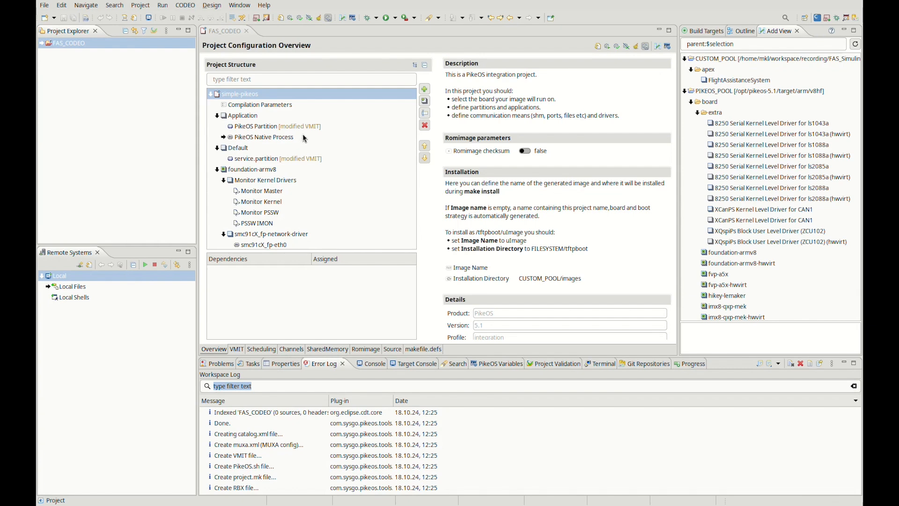
Delete the Application group from the simple-pikeos project structure.
click(255, 116)
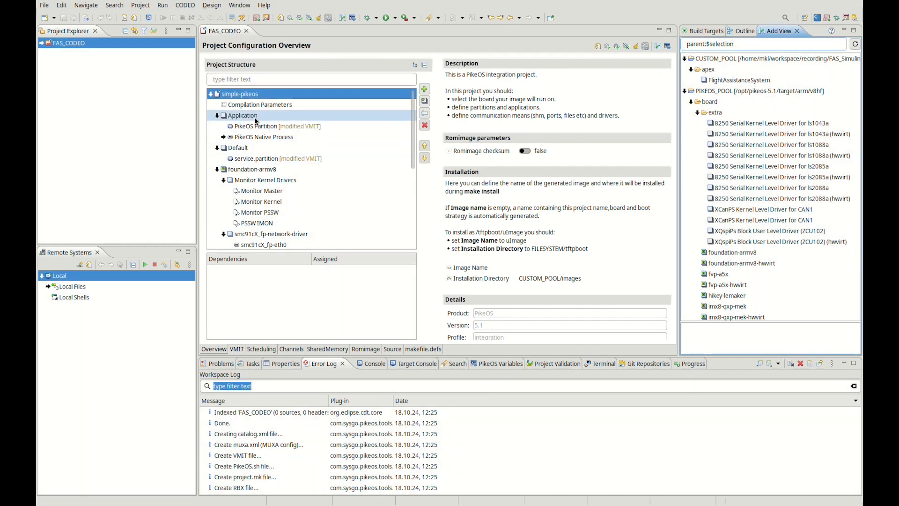
click(425, 126)
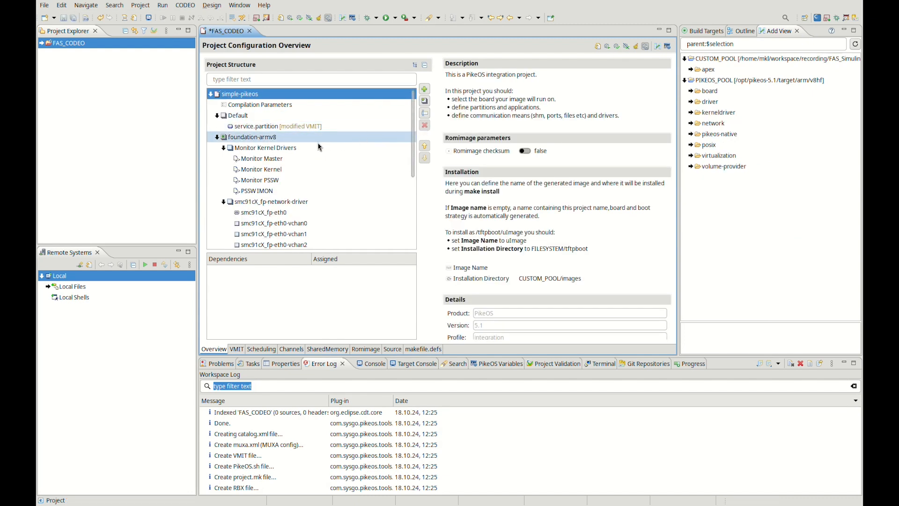
Enable the PikeOS Kernel's ticker configuration, set its time partition window duration to 1000000, and save the project.
click(223, 148)
click(223, 158)
click(223, 169)
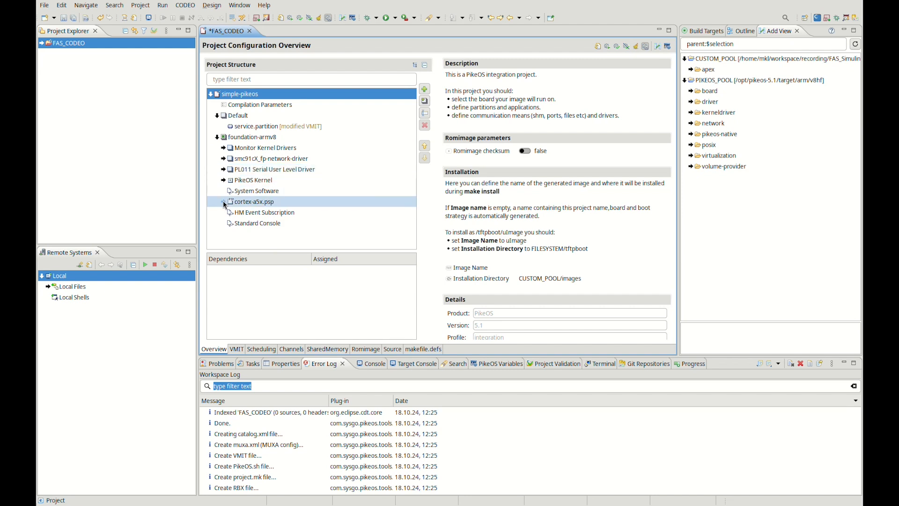
click(223, 180)
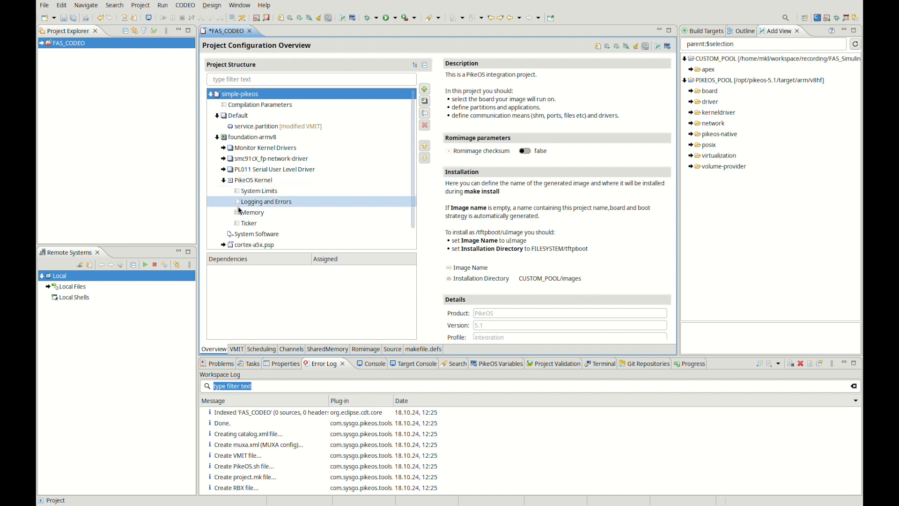
click(250, 223)
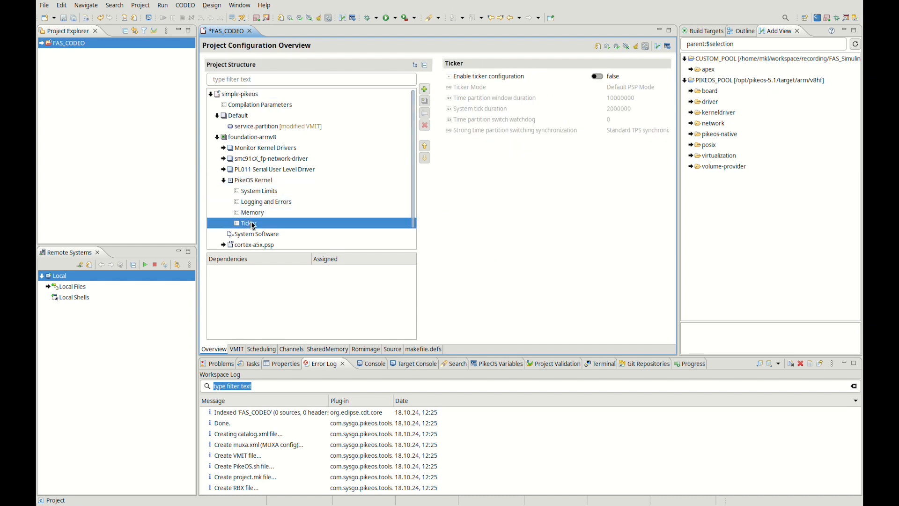
click(597, 79)
click(534, 98)
click(637, 98)
key(End)
key(BackSpace)
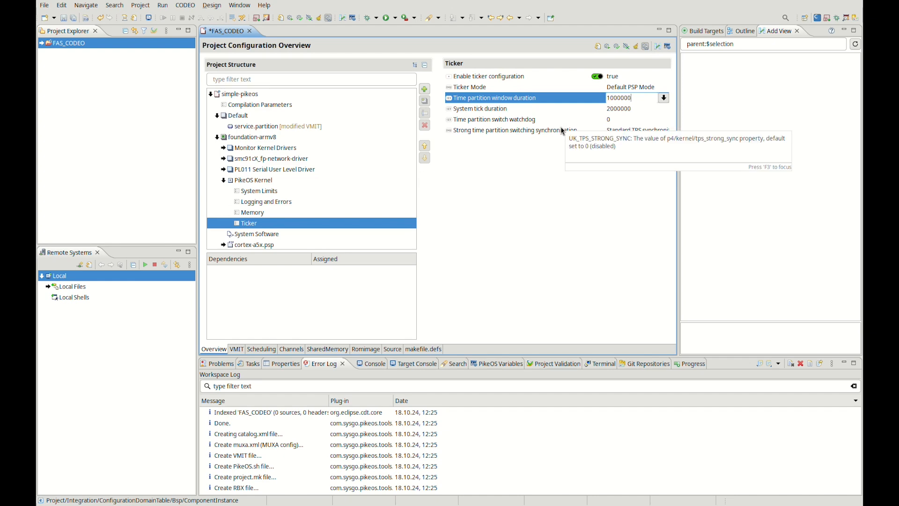
key(Return)
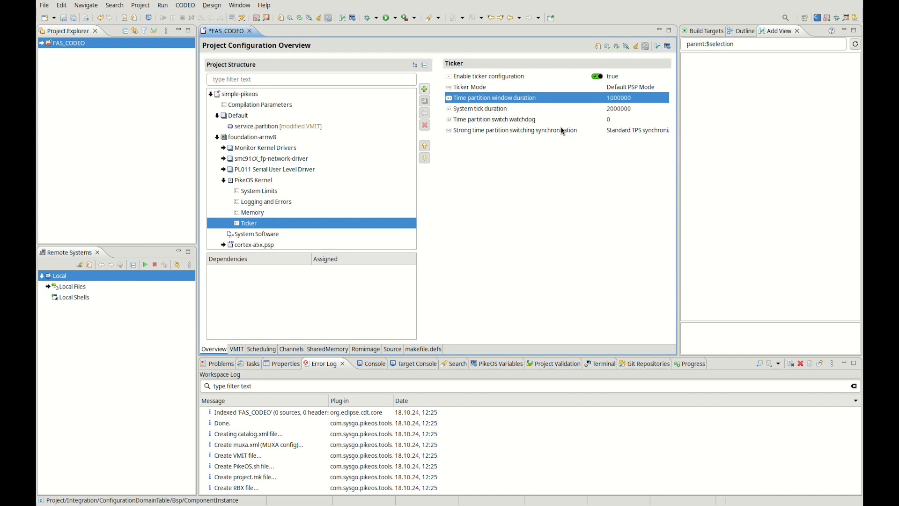
key(ctrl+s)
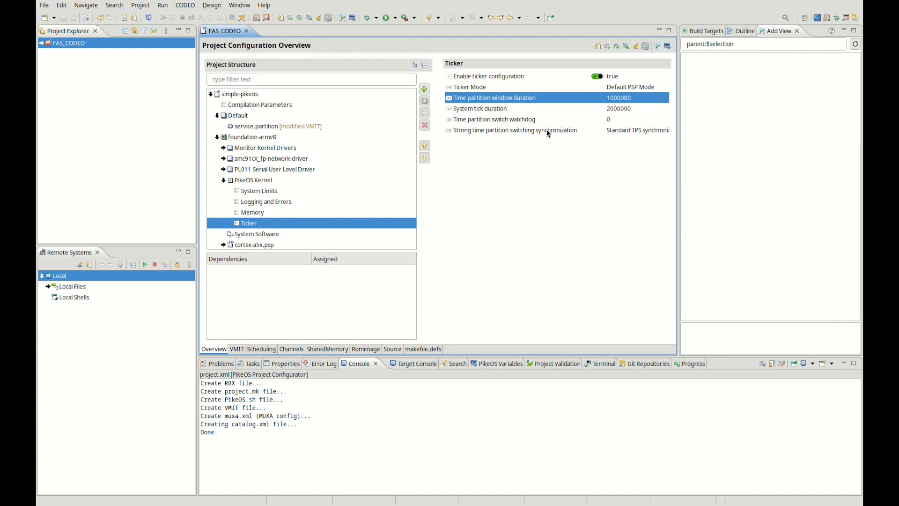
click(224, 181)
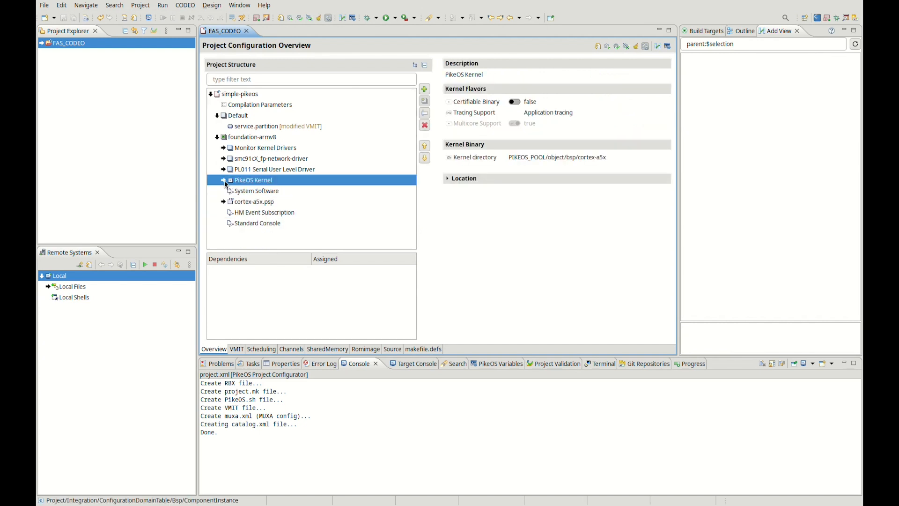
Create a build target named arinc653-import for FAS_CODEO, keeping the default build settings.
click(43, 44)
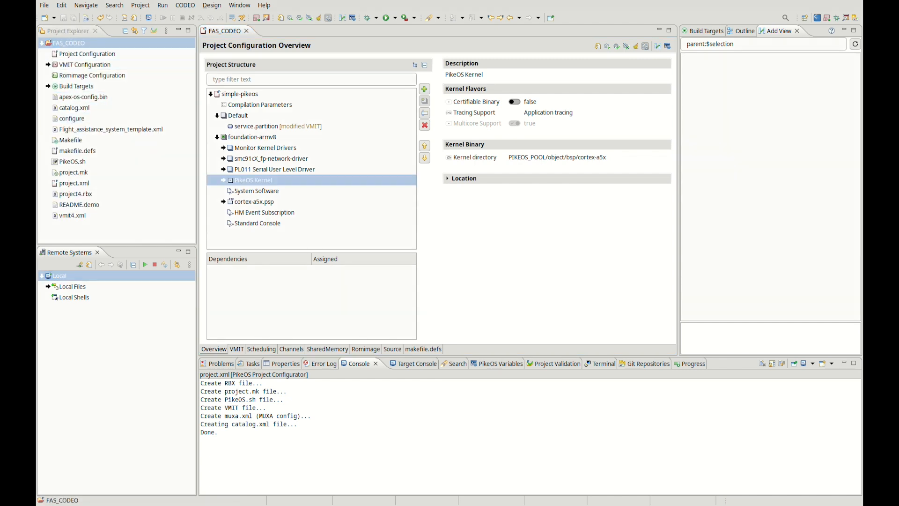
click(82, 41)
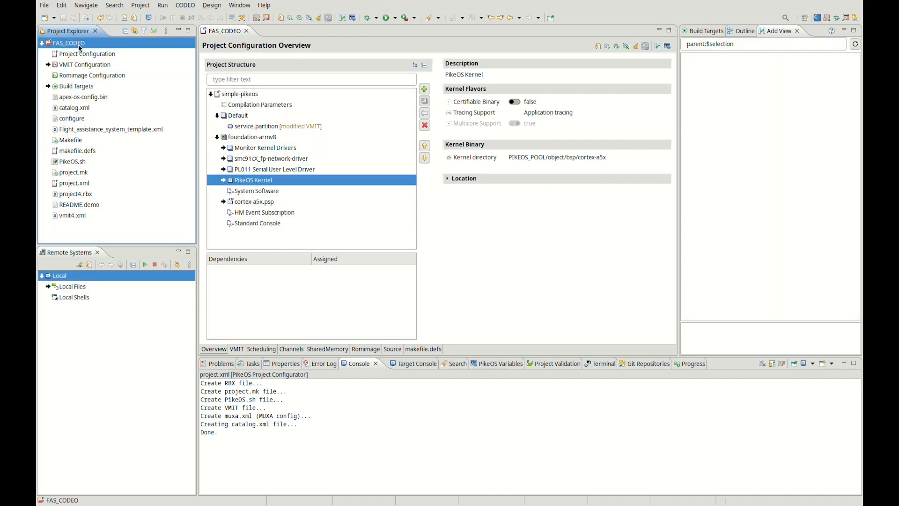
click(48, 86)
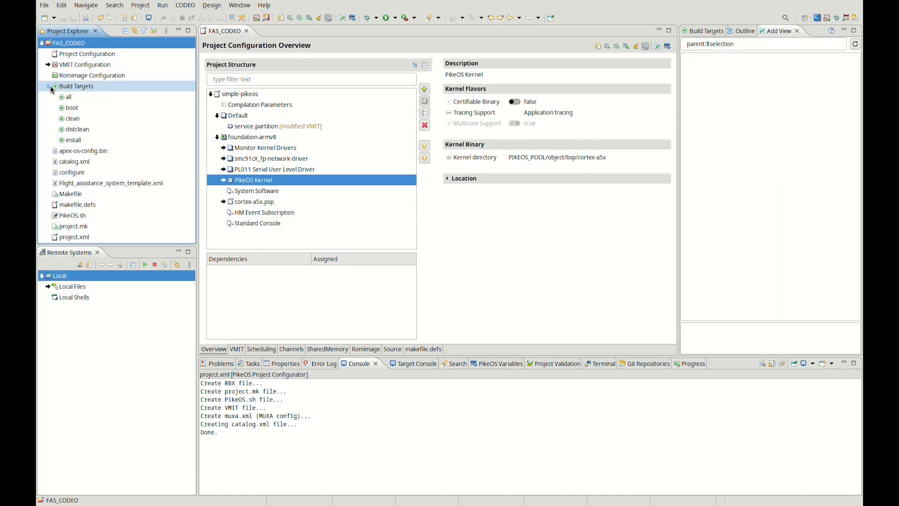
right_click(65, 86)
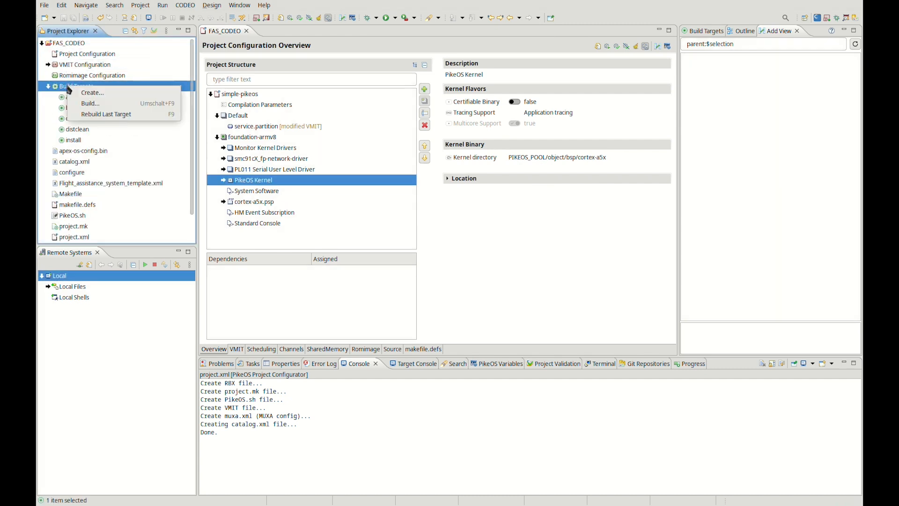
click(96, 97)
text(arin)
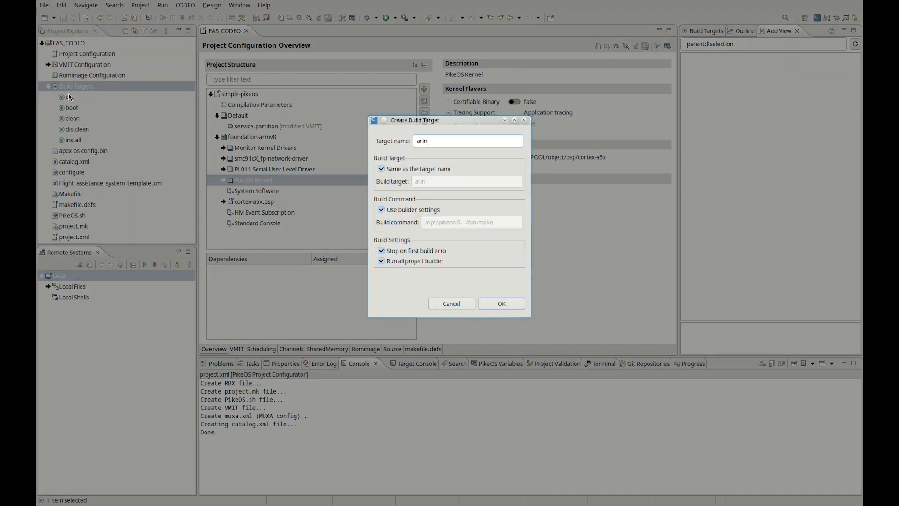
text(c653-import)
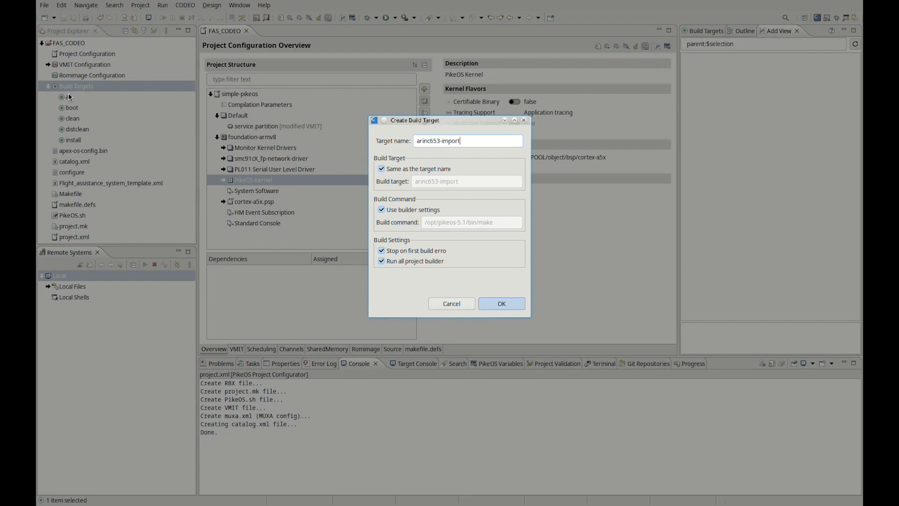
key(Return)
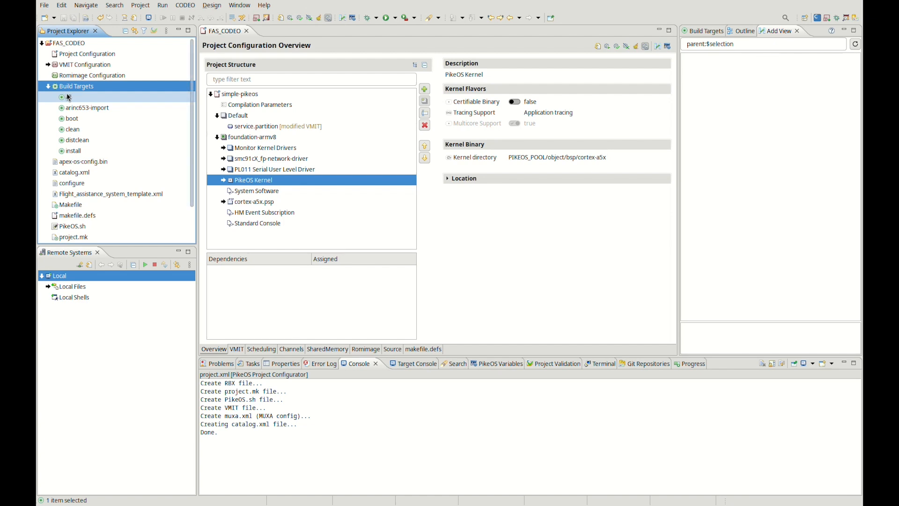
Check the ARINC_MODULE definition in makefile.defs and close the file.
scroll(116, 149, down, 1)
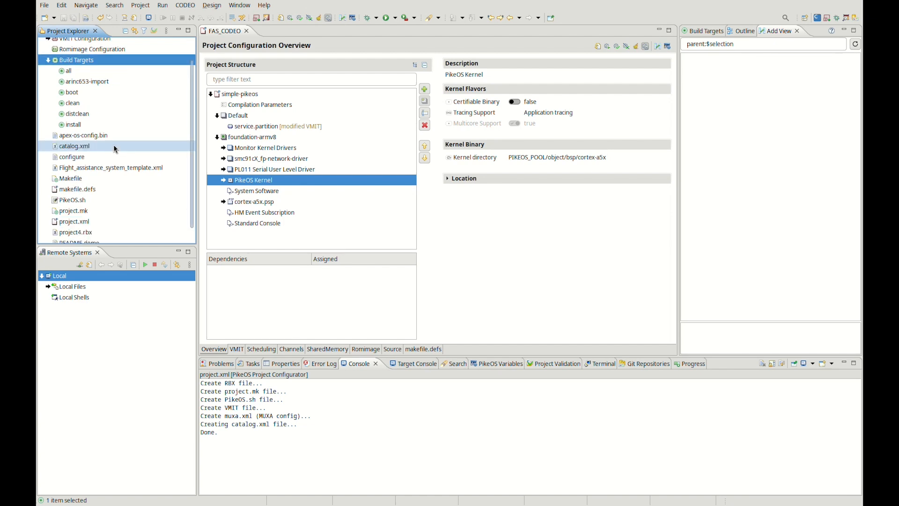
double_click(88, 189)
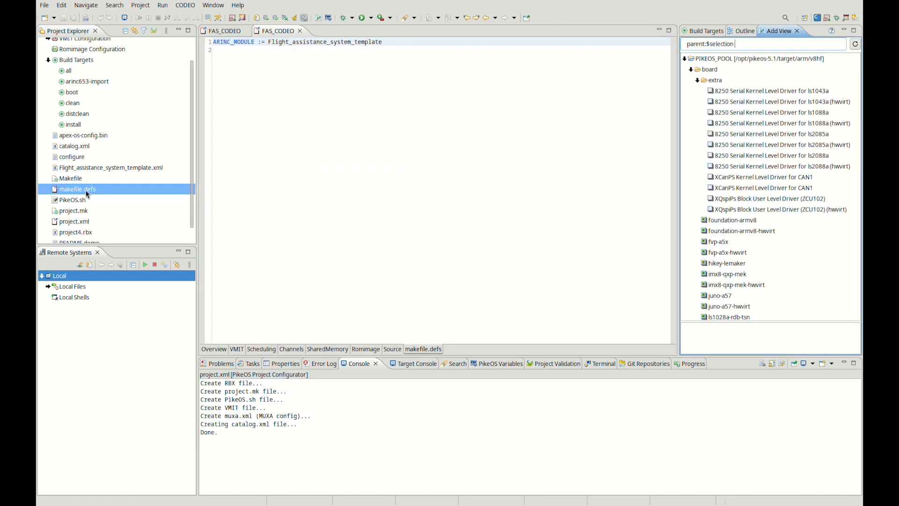
double_click(351, 42)
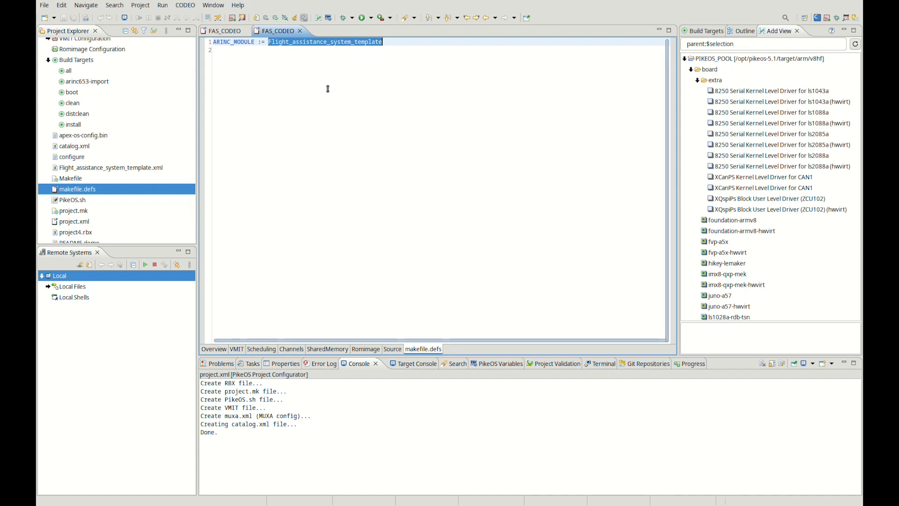
middle_click(274, 34)
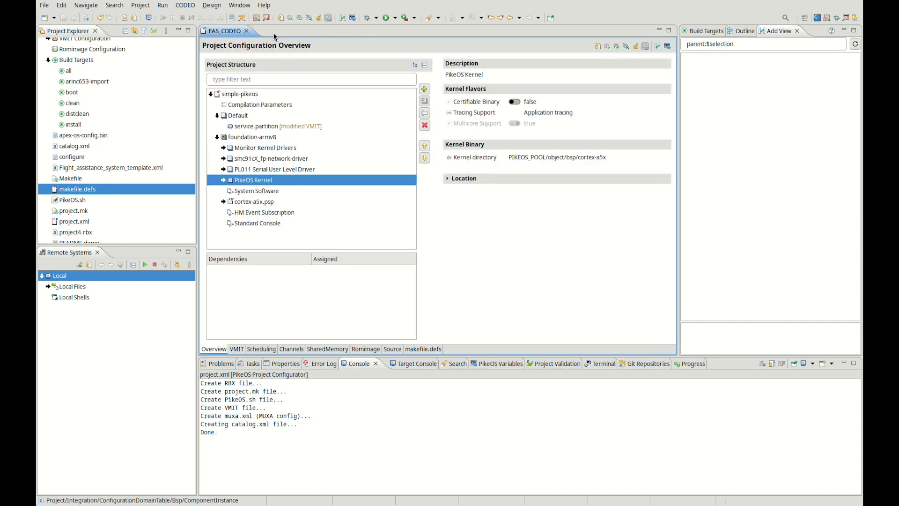
Run the arinc653-import build target and expand the imported FlightAssistanceSystem group to inspect its partitions.
double_click(87, 82)
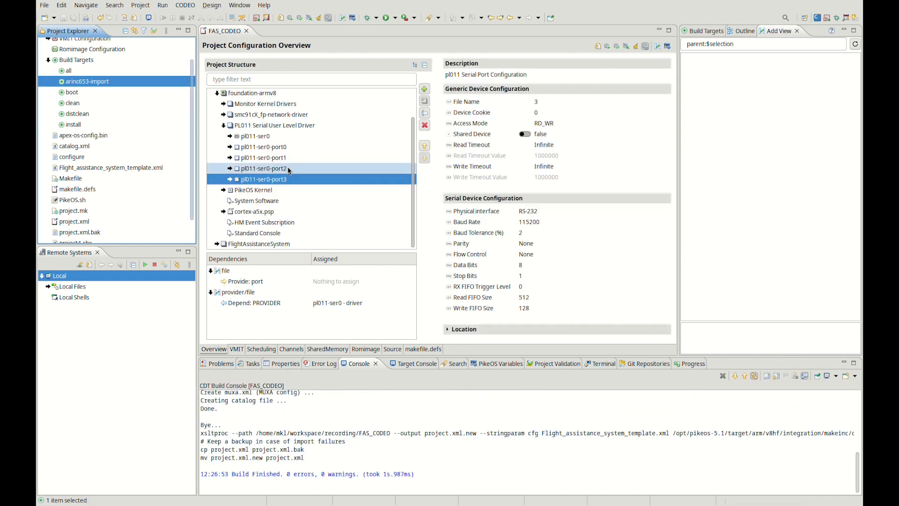
scroll(272, 161, down, 1)
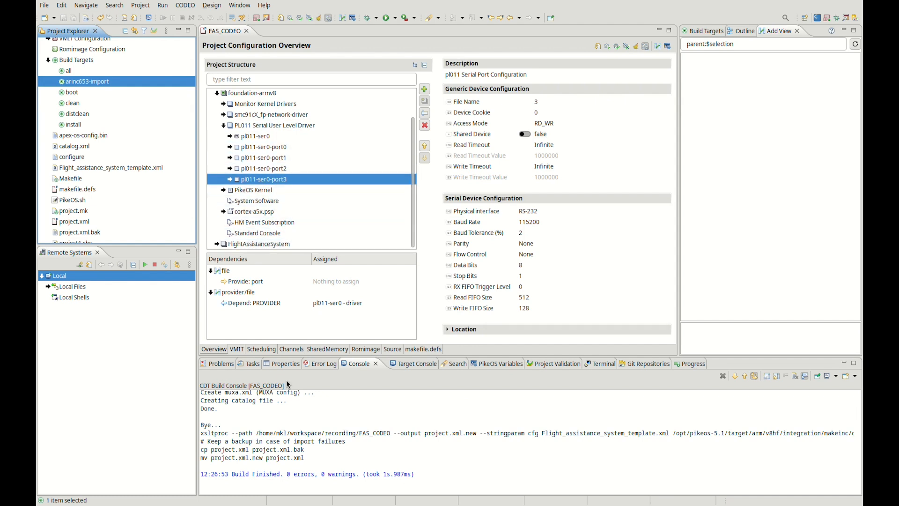
click(217, 244)
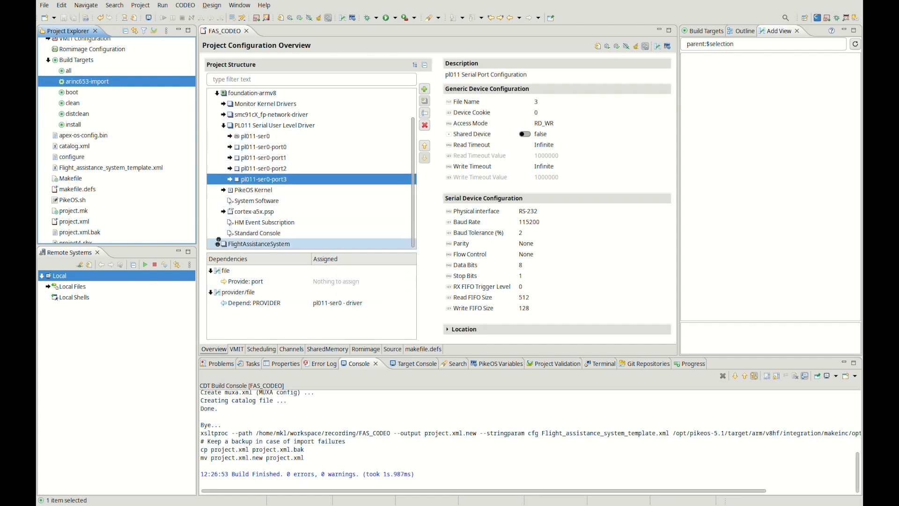
scroll(296, 223, down, 1)
click(269, 201)
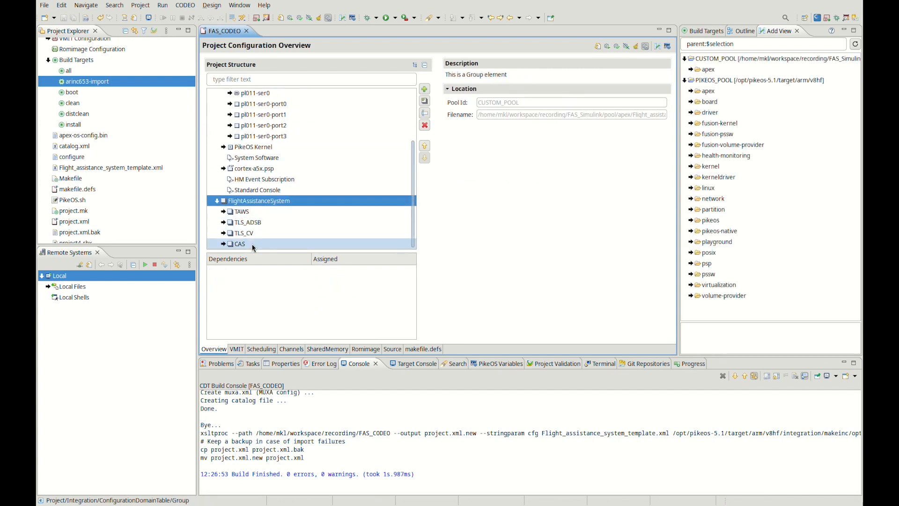
Expand FlightAssistanceSystem in the custom pool's apex folder and examine the TAWS Partition, TAWS Process and TAWS Config components.
click(692, 70)
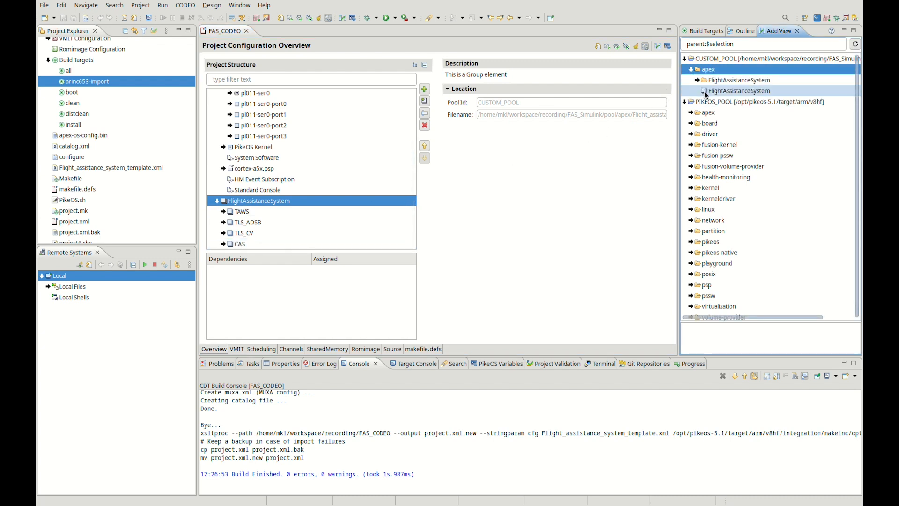
click(698, 81)
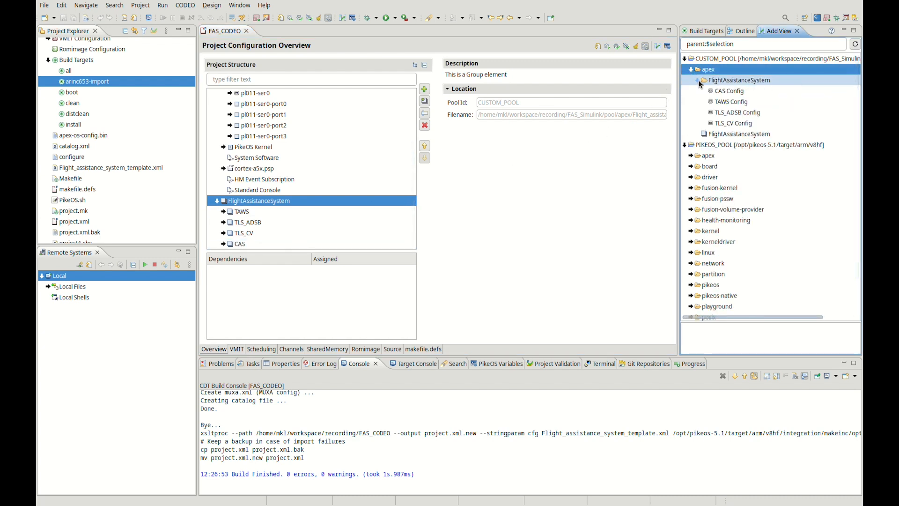
click(224, 212)
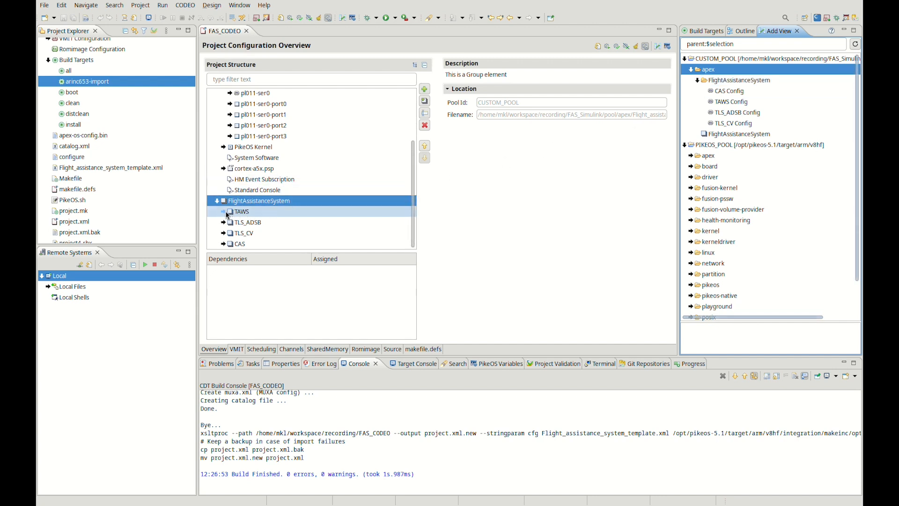
scroll(262, 206, down, 1)
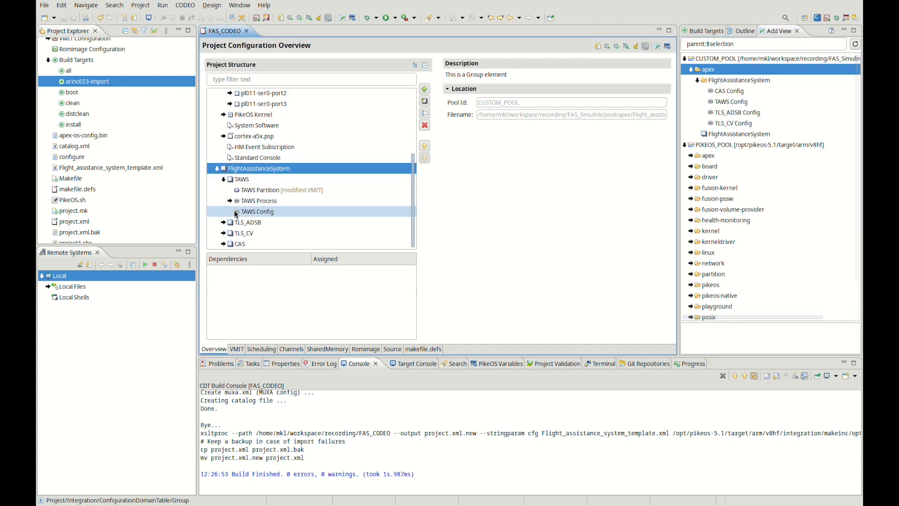
click(269, 192)
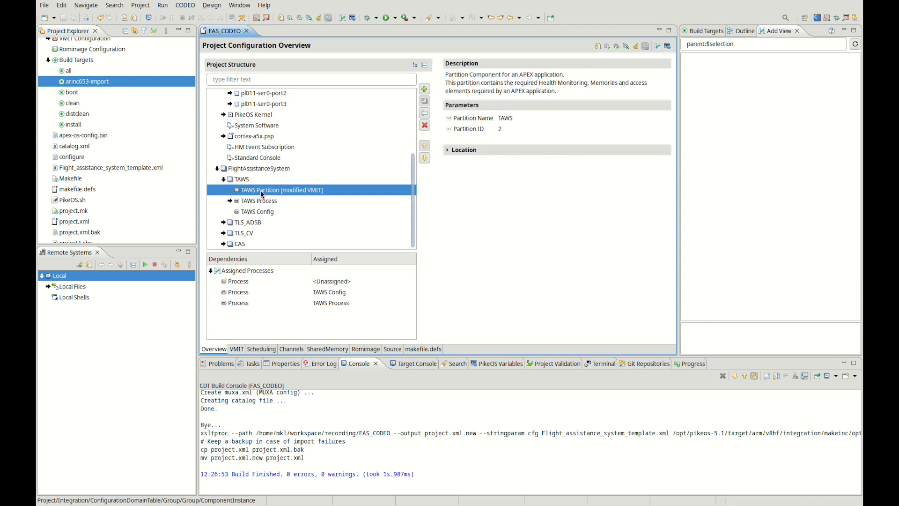
click(261, 201)
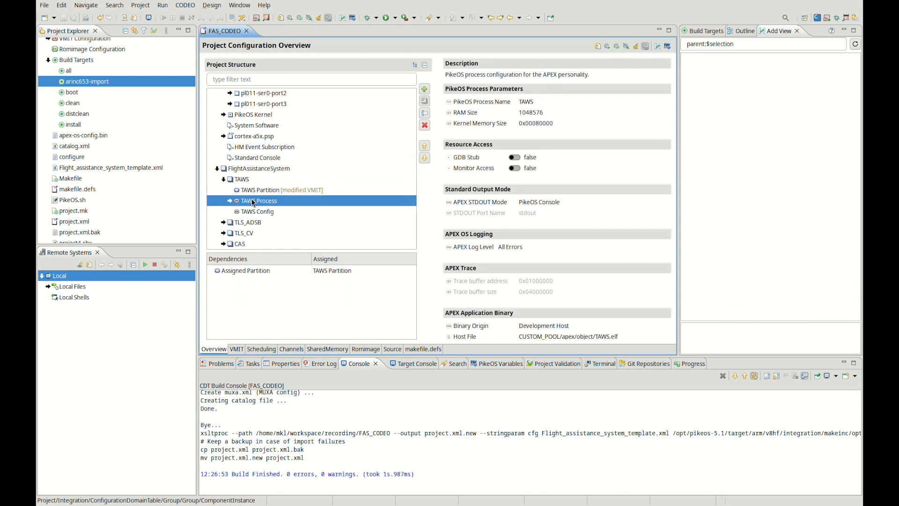
scroll(562, 245, down, 4)
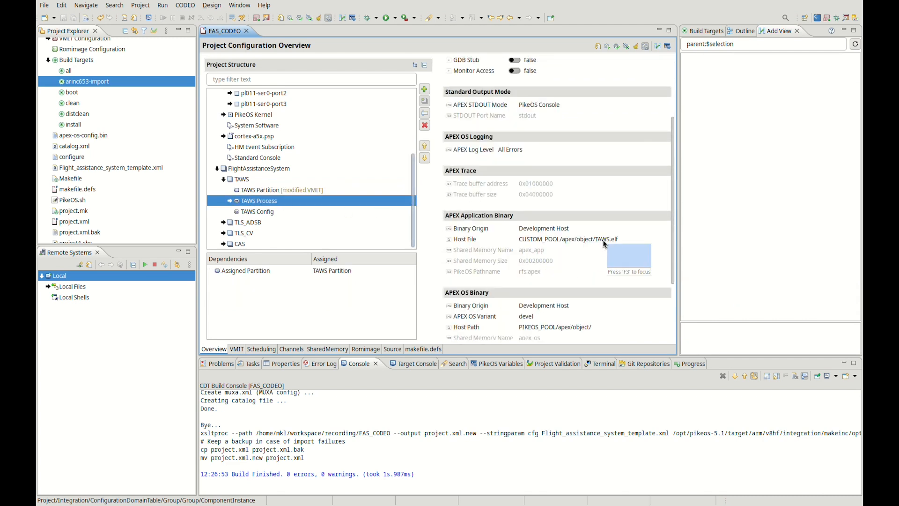
click(267, 212)
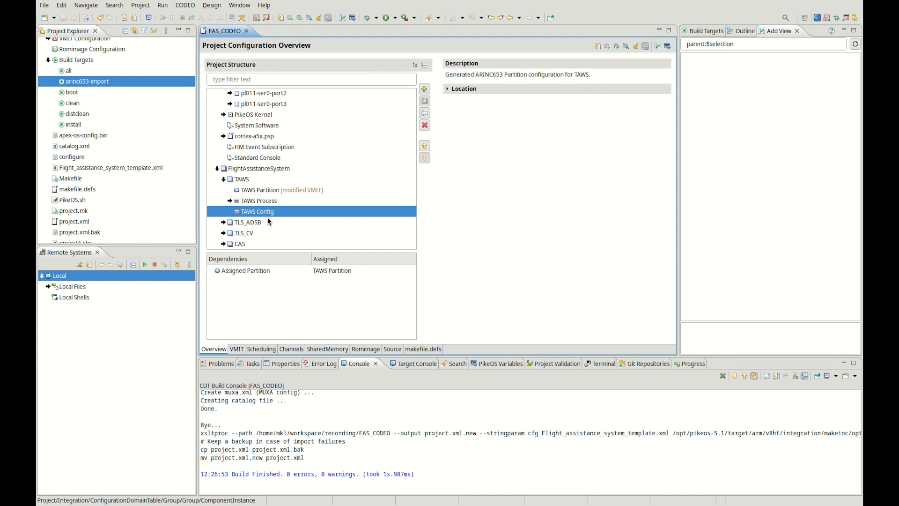
Examine the imported channels and check the attributes of the Sens_lat port and both Stat_TAWS ports.
click(289, 349)
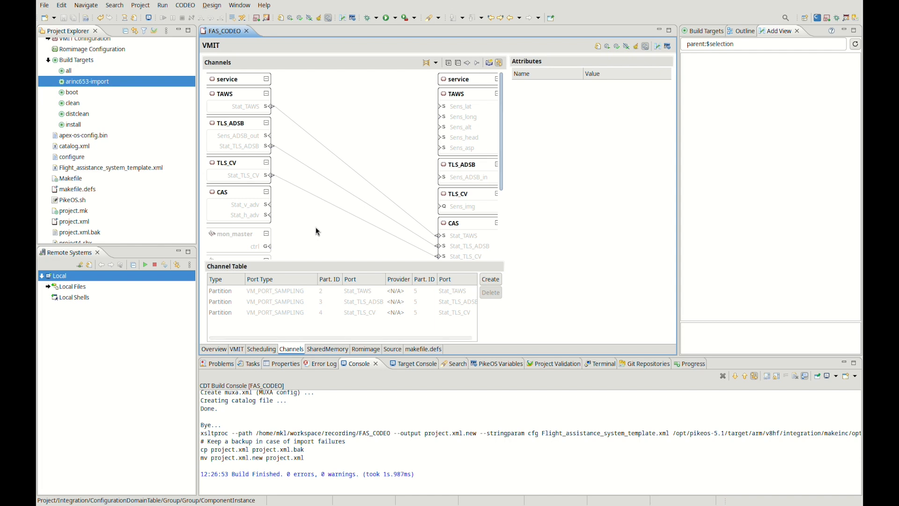
click(463, 108)
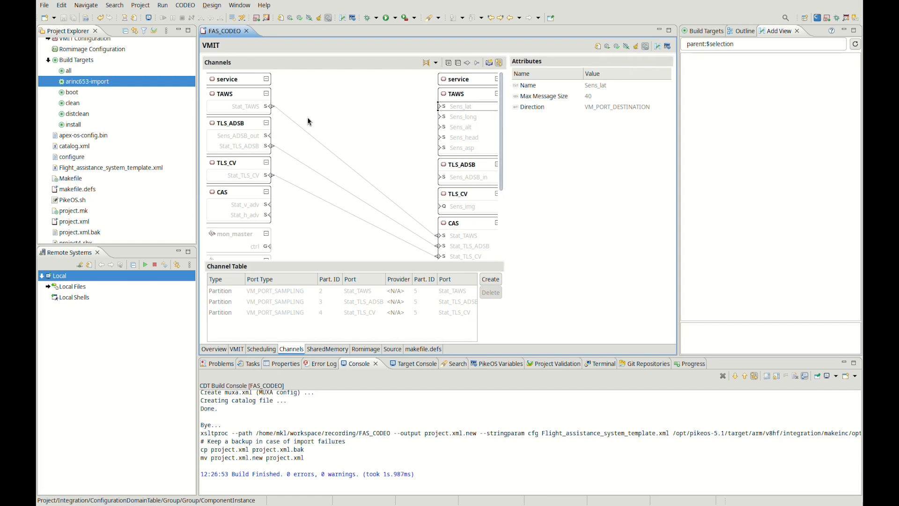
click(249, 108)
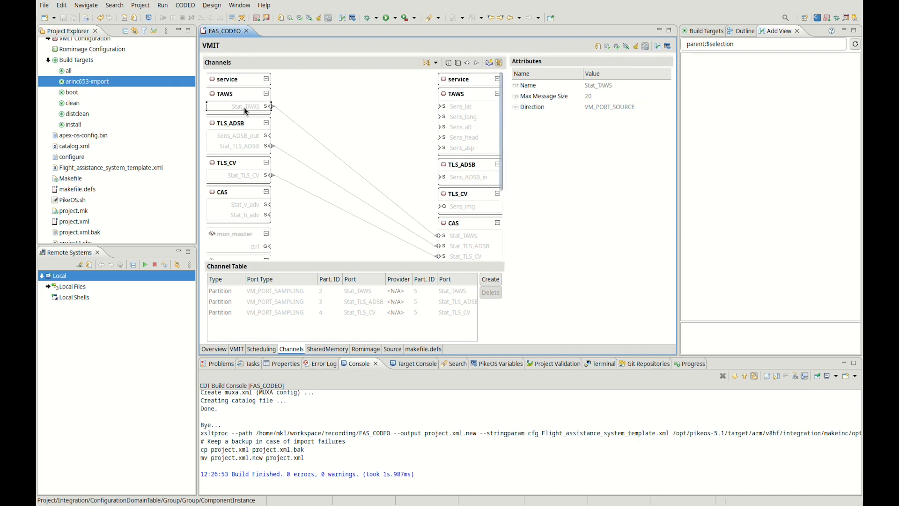
click(465, 238)
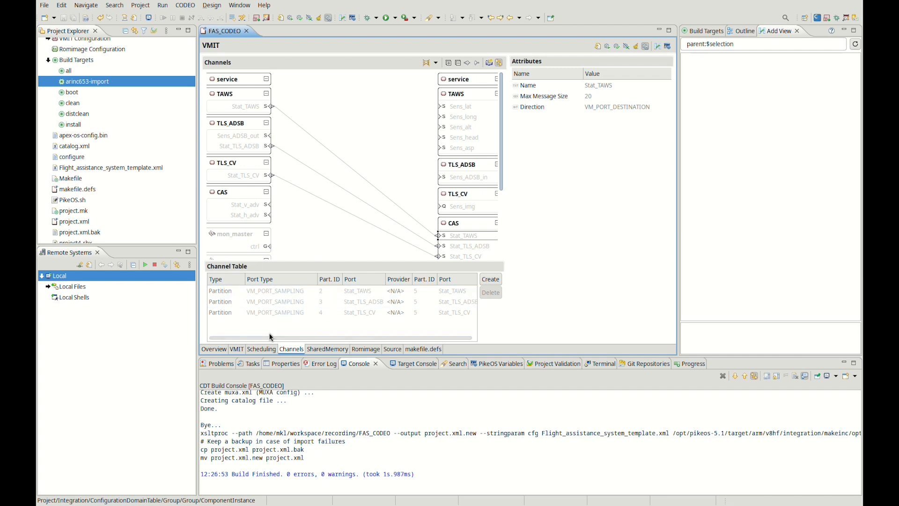
In the SCHED_BOOT scheme, set window 3's time partition ID to 3 and delete that overlapping window.
click(266, 350)
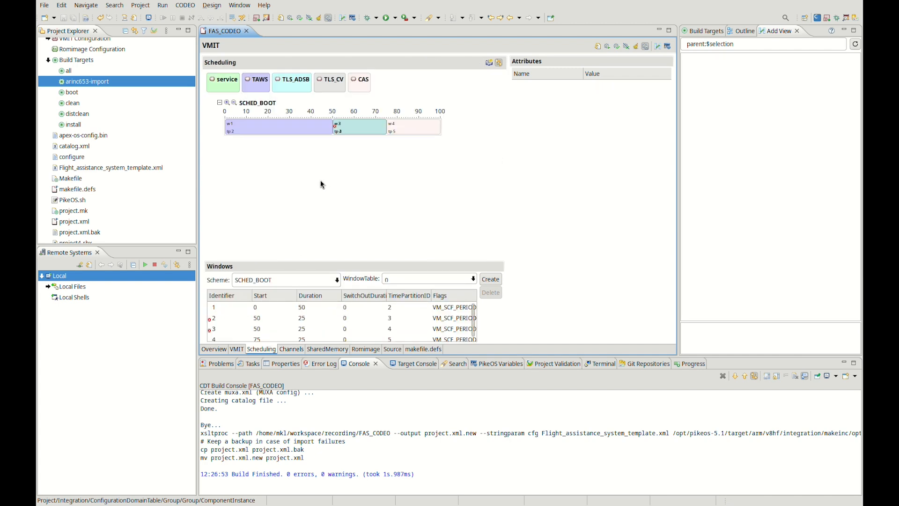
drag(334, 261, 334, 241)
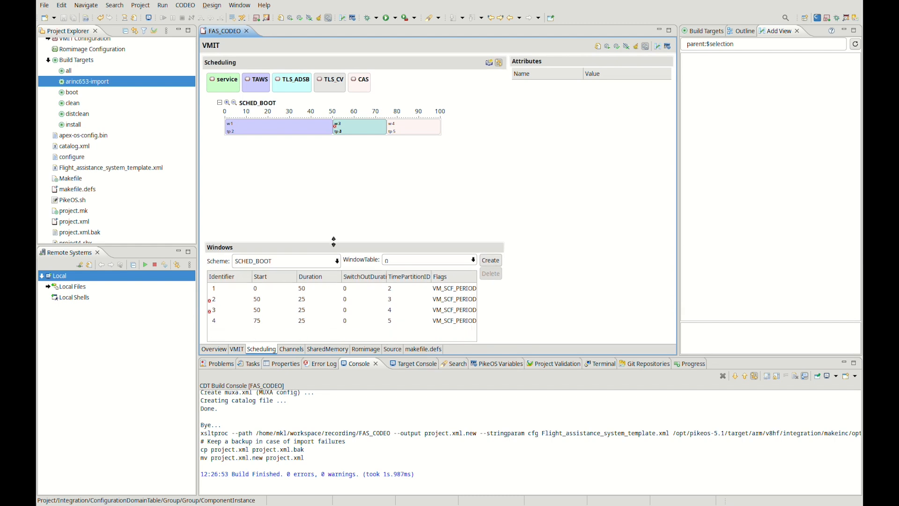
click(277, 309)
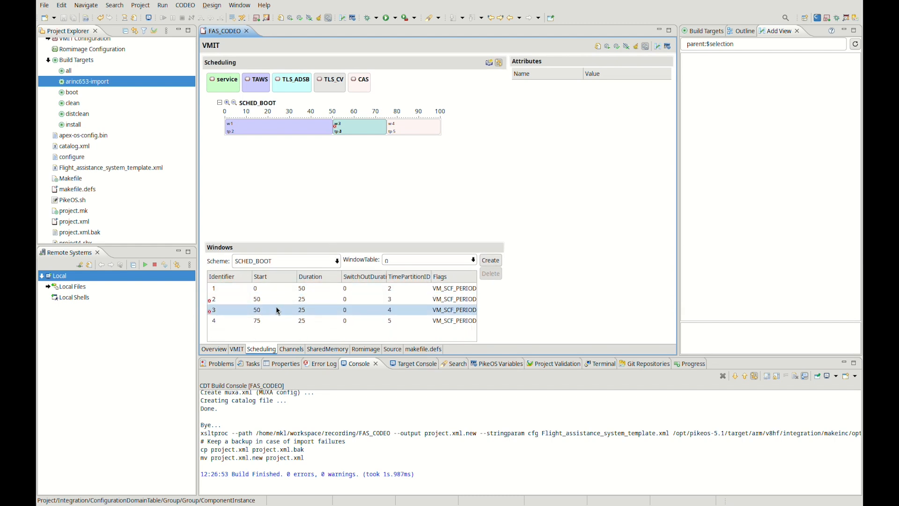
click(278, 310)
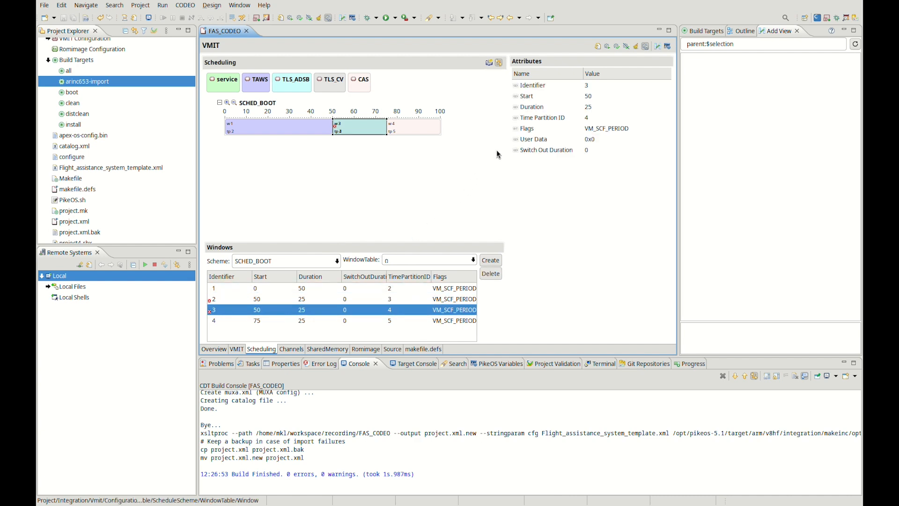
click(587, 117)
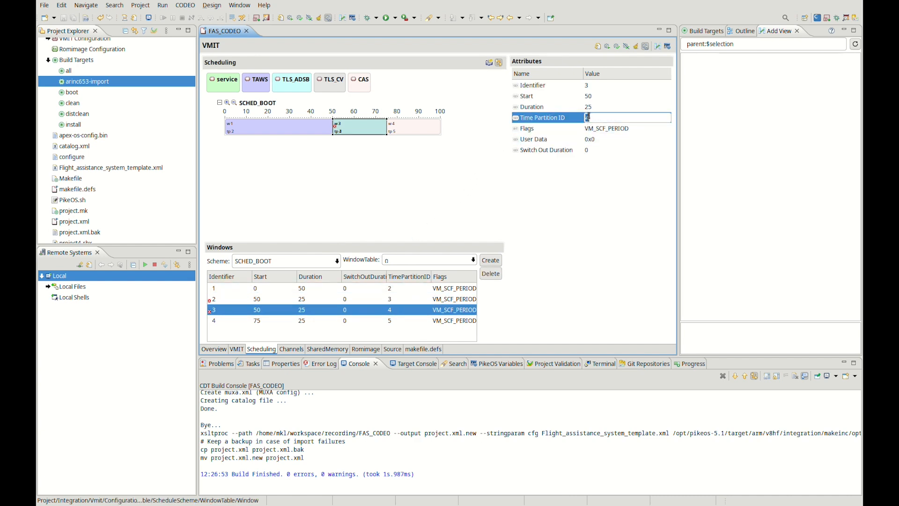
text(3)
mouse_move(573, 149)
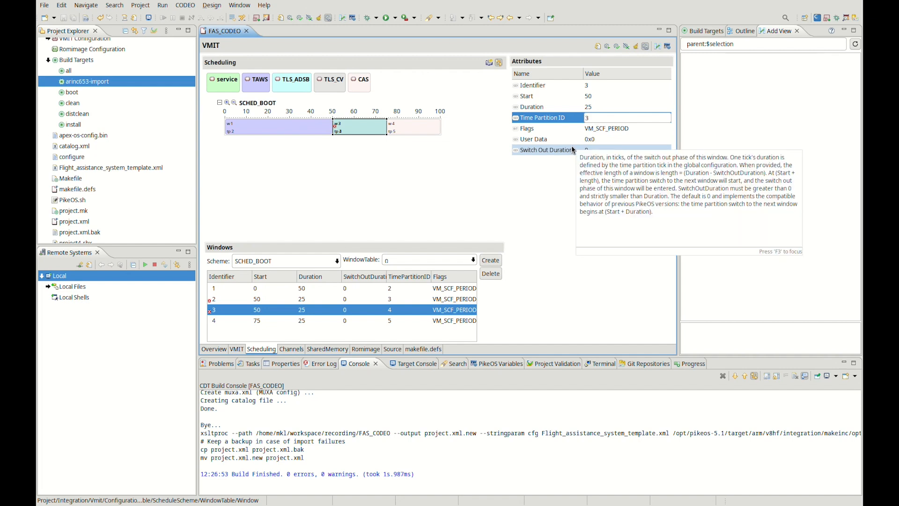
key(Return)
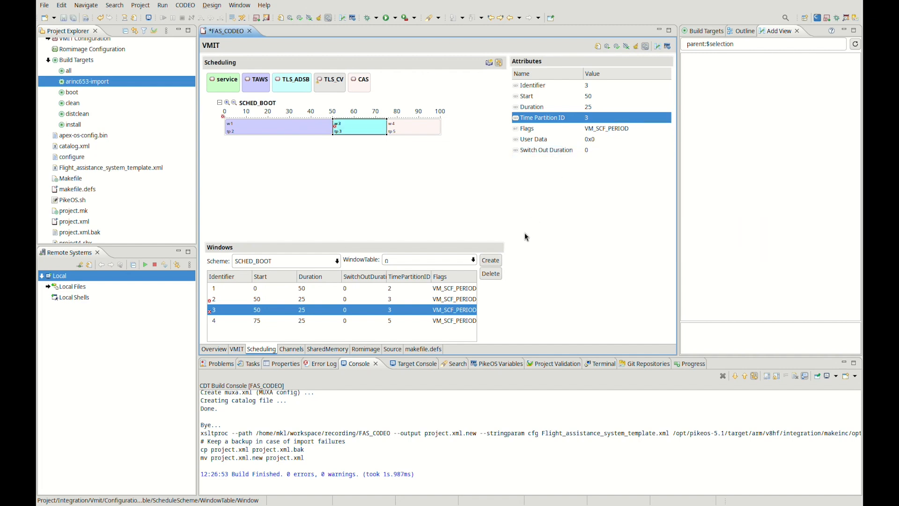
click(491, 275)
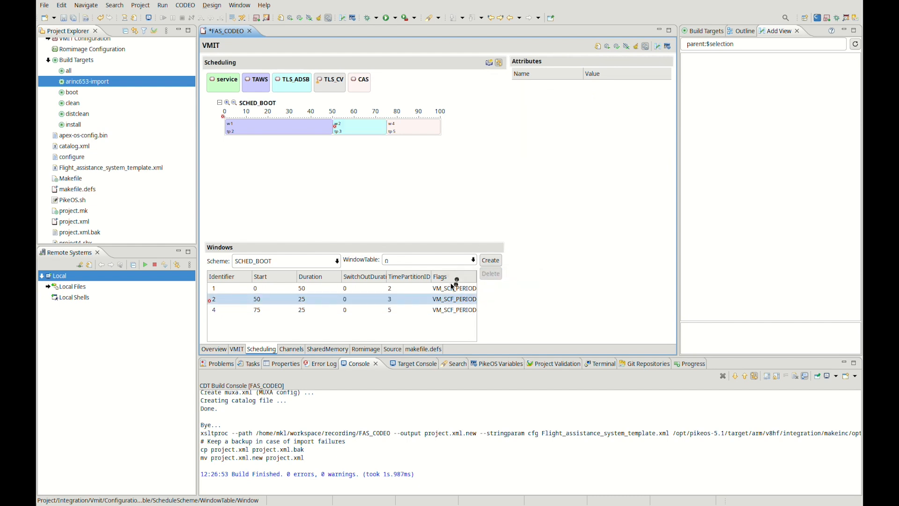
Set the TLS_CV partition's Time Partition ID value data to 3 and save the project.
click(333, 81)
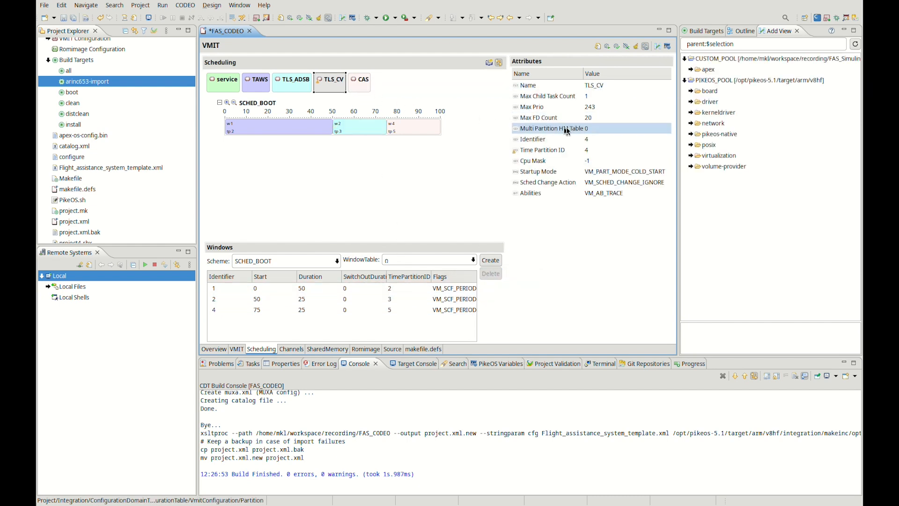
click(601, 149)
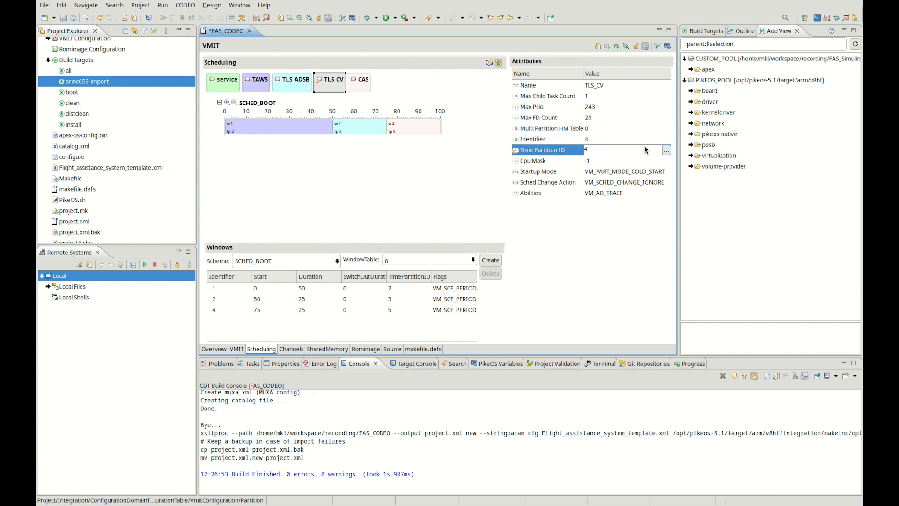
click(666, 150)
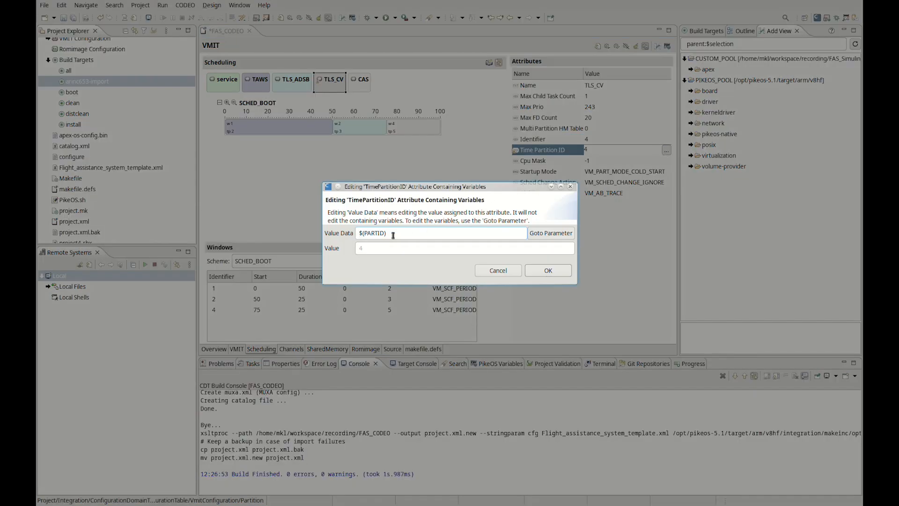
text(3)
click(550, 269)
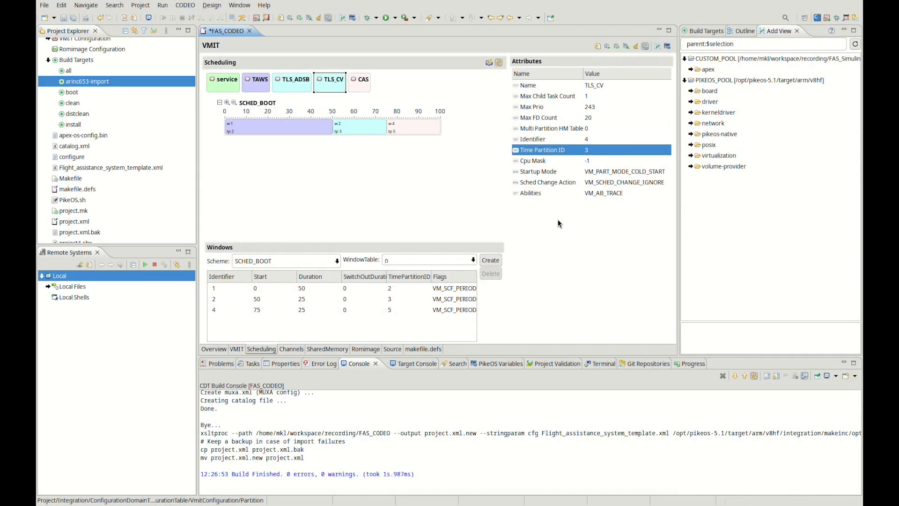
key(ctrl+s)
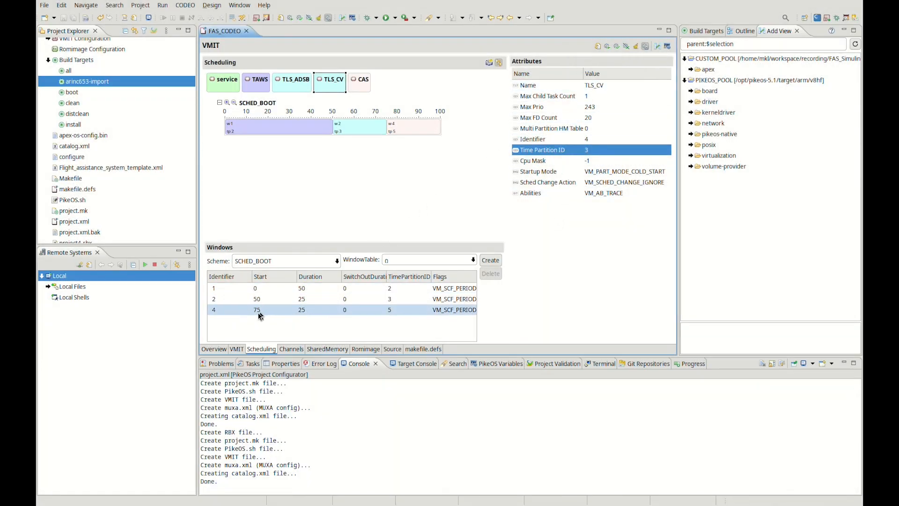
Review the FlightAssistanceSystem partitions in the project overview and run the boot build target.
click(215, 350)
scroll(288, 188, down, 2)
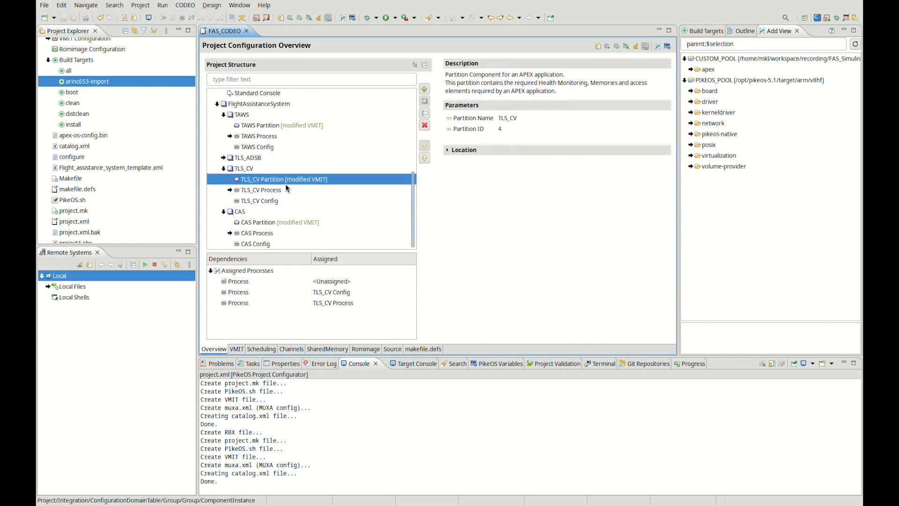
double_click(82, 93)
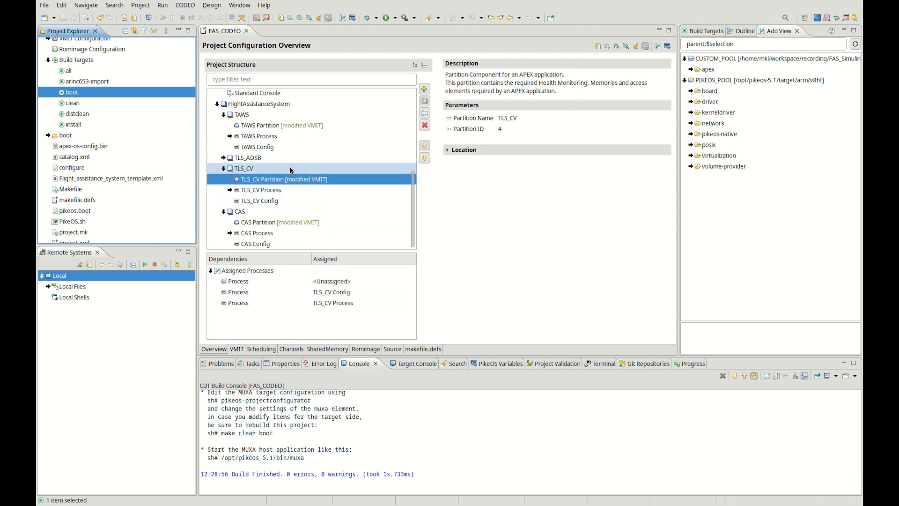
Collapse the foundation-armv8 group in the project structure and expand the generated boot folder of FAS_CODEO.
scroll(295, 175, up, 6)
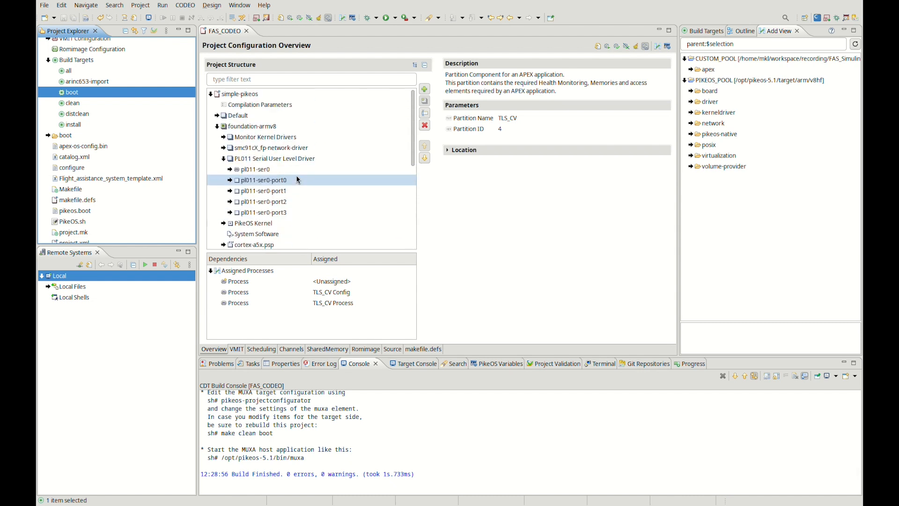
click(216, 126)
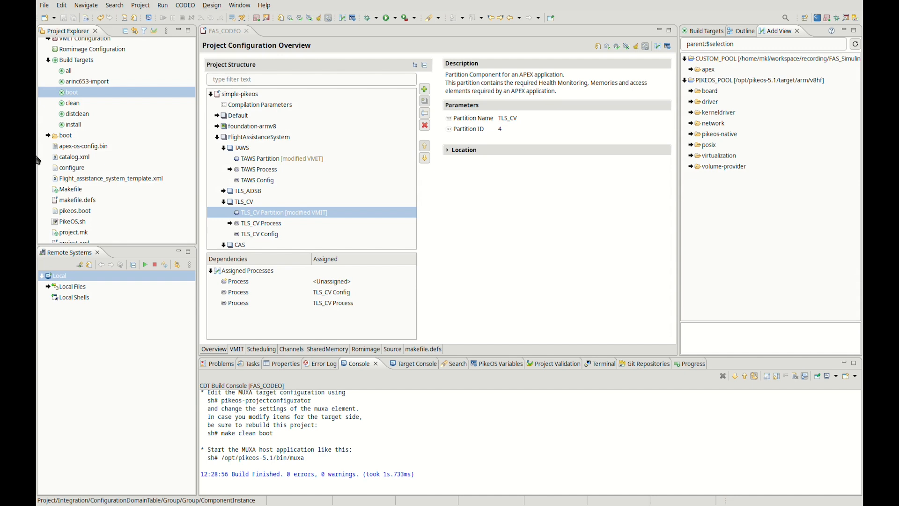
click(48, 135)
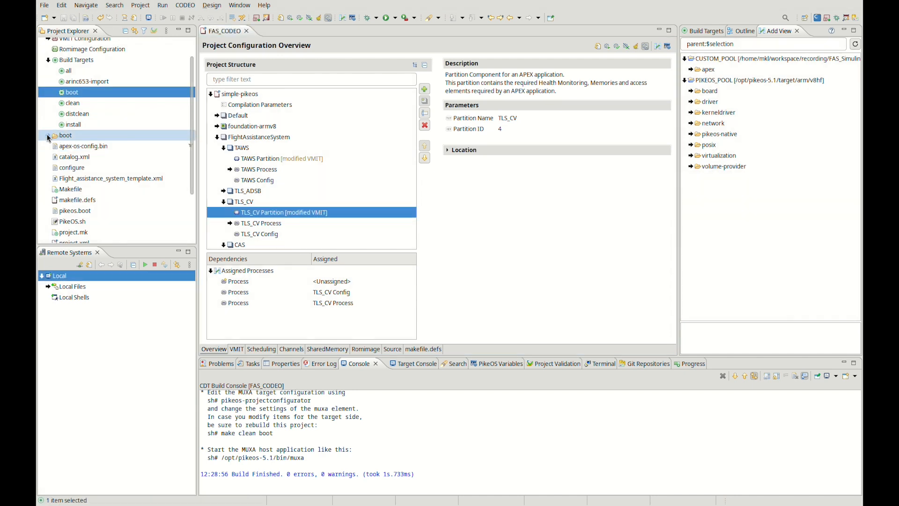